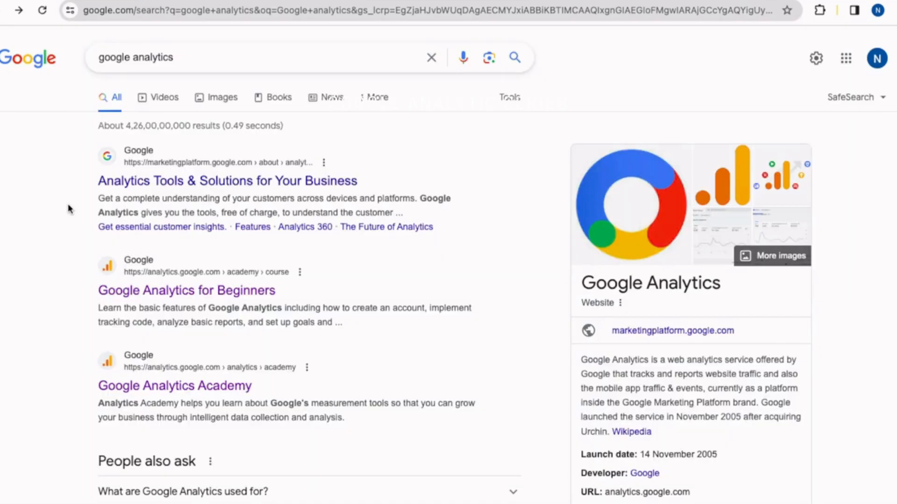
# Step: Open the Google Analytics for Beginners course from the search results and look through its course overview
pyautogui.scroll(-1, 74, 211)
pyautogui.scroll(-1, 71, 253)
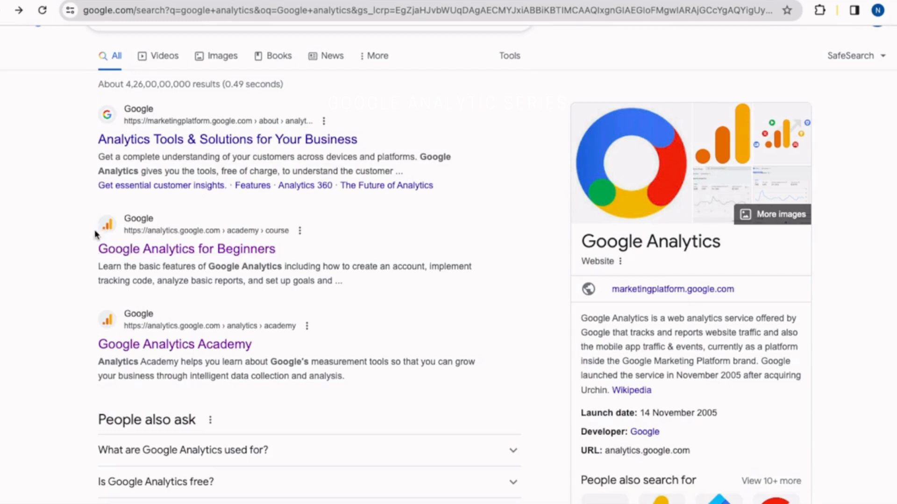
pyautogui.click(119, 256)
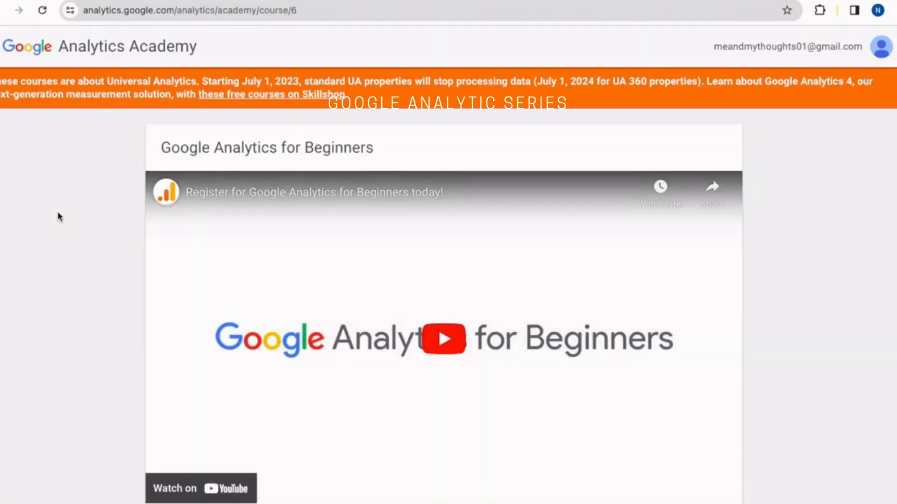
pyautogui.scroll(-8, 54, 279)
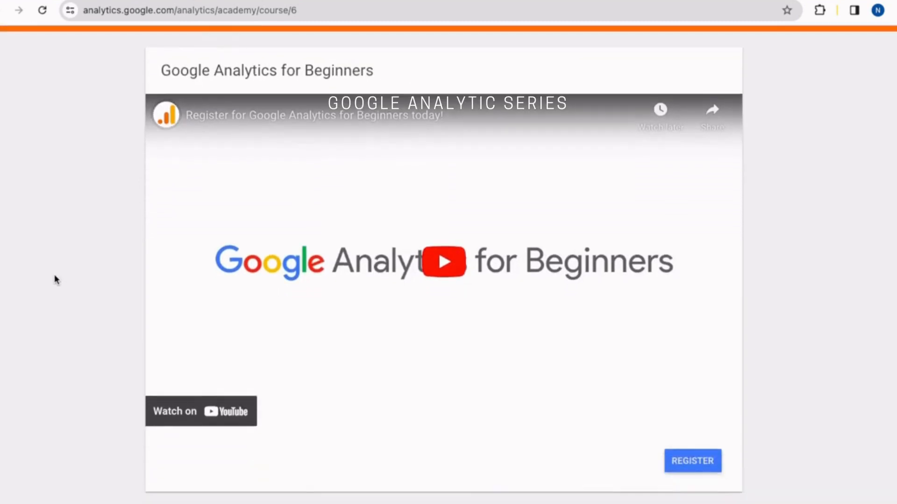
pyautogui.scroll(-10, 54, 279)
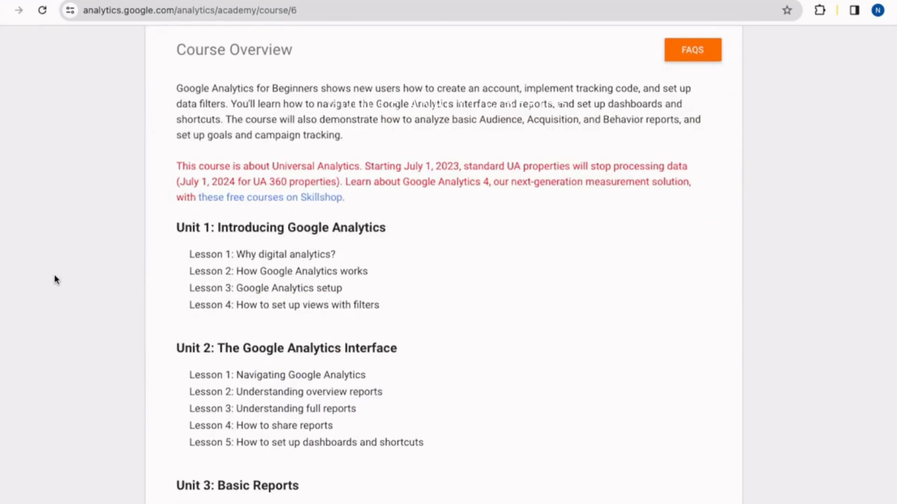
pyautogui.scroll(9, 70, 163)
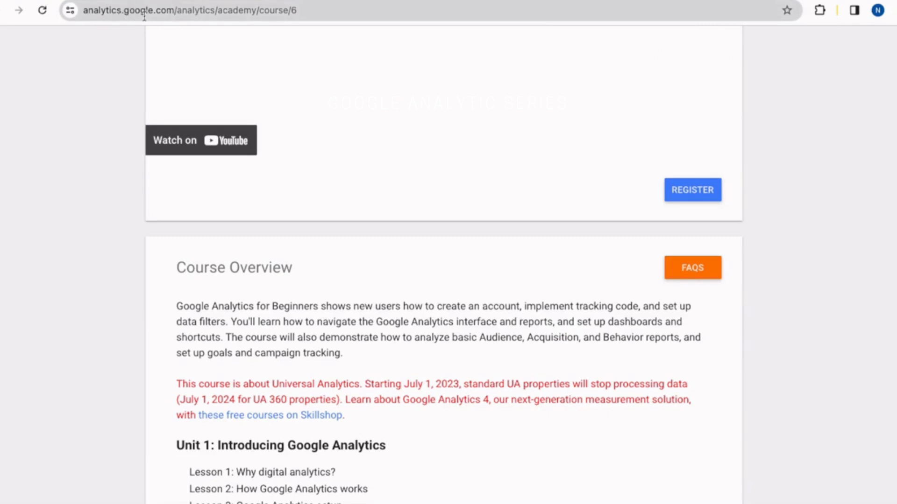
# Step: Go to the analytics.google.com home page and start measuring to begin creating an account
pyautogui.click(177, 10)
pyautogui.moveTo(177, 10); pyautogui.dragTo(341, 10)
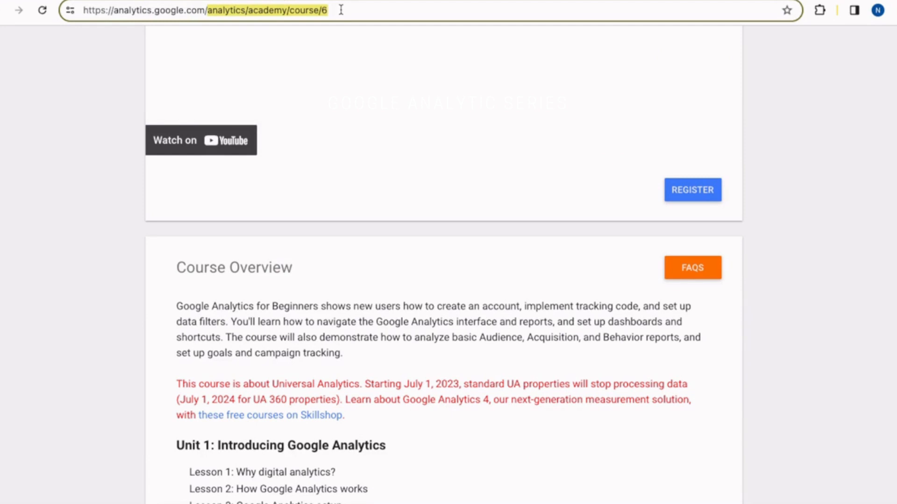
pyautogui.press('BackSpace')
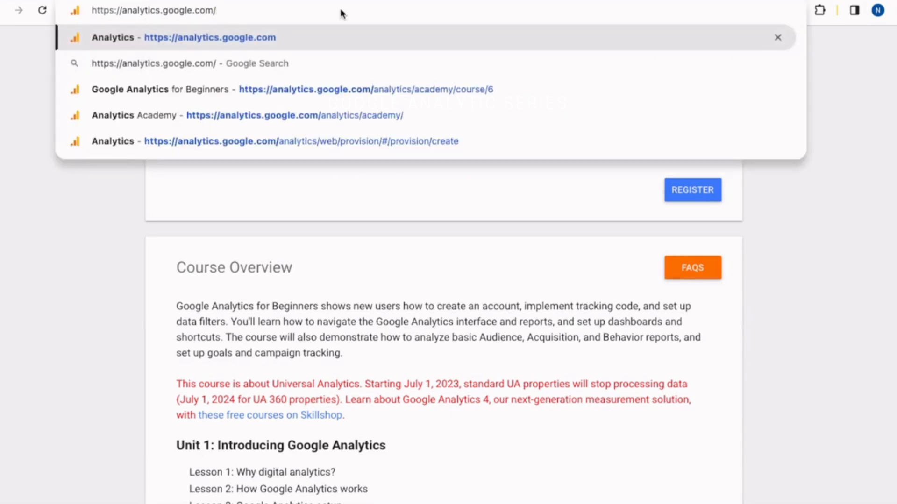
pyautogui.doubleClick(138, 10)
pyautogui.tripleClick(138, 11)
pyautogui.press('Return')
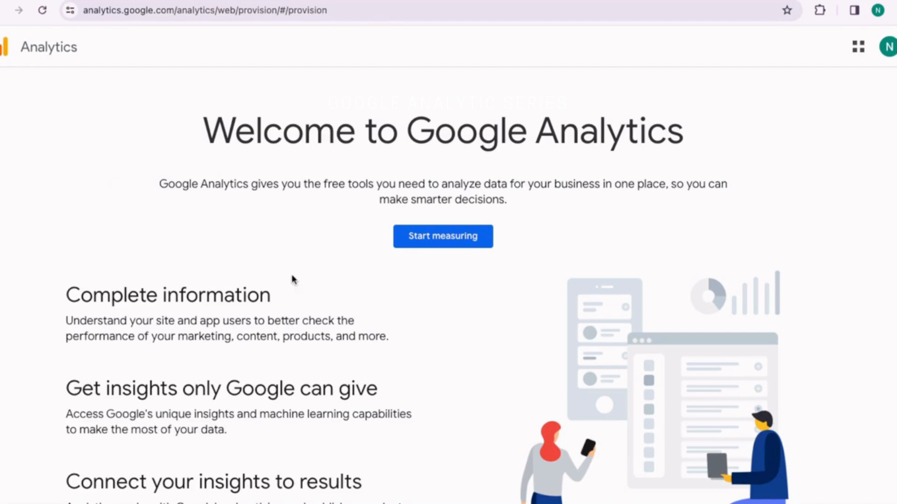
pyautogui.click(433, 239)
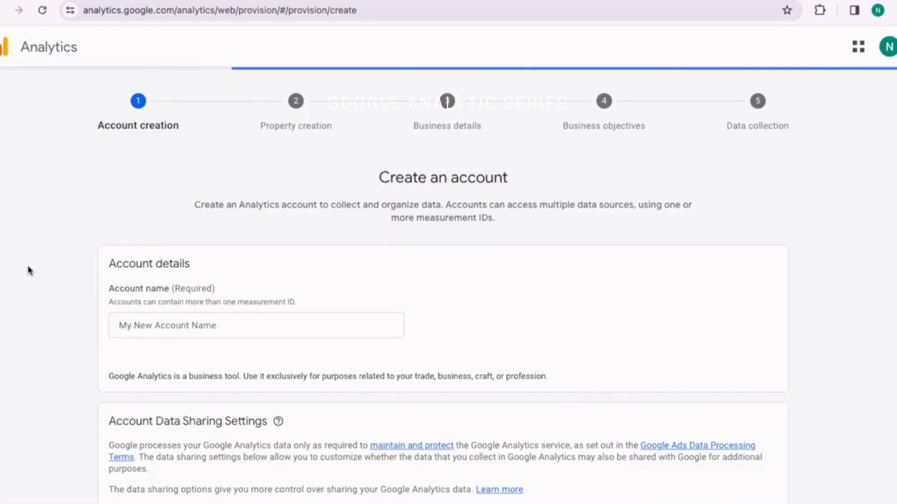
# Step: Enter the account owner's full name followed by "(SEO)" as the Analytics account name
pyautogui.scroll(-1, 33, 268)
pyautogui.click(144, 269)
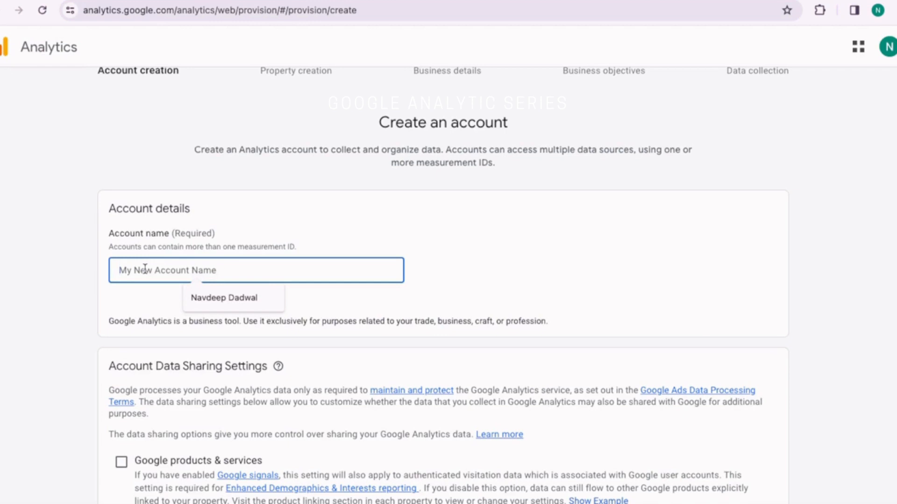
pyautogui.click(211, 298)
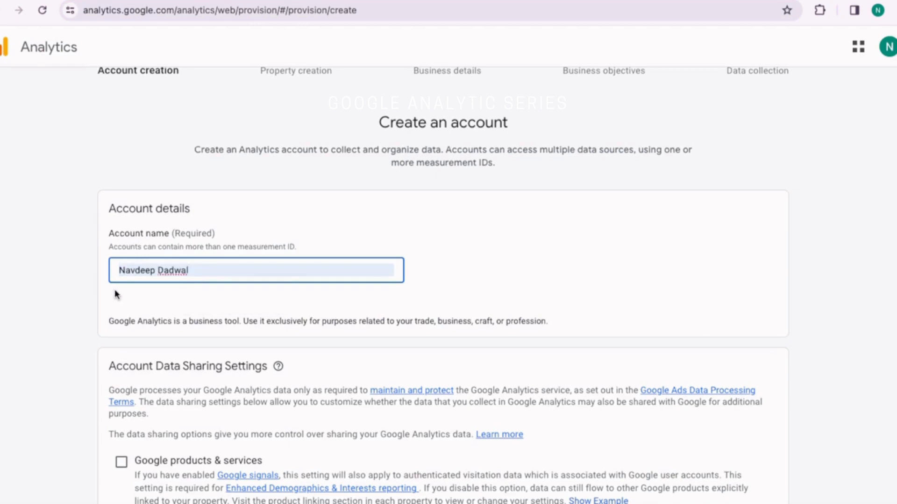
pyautogui.write('(SEO)')
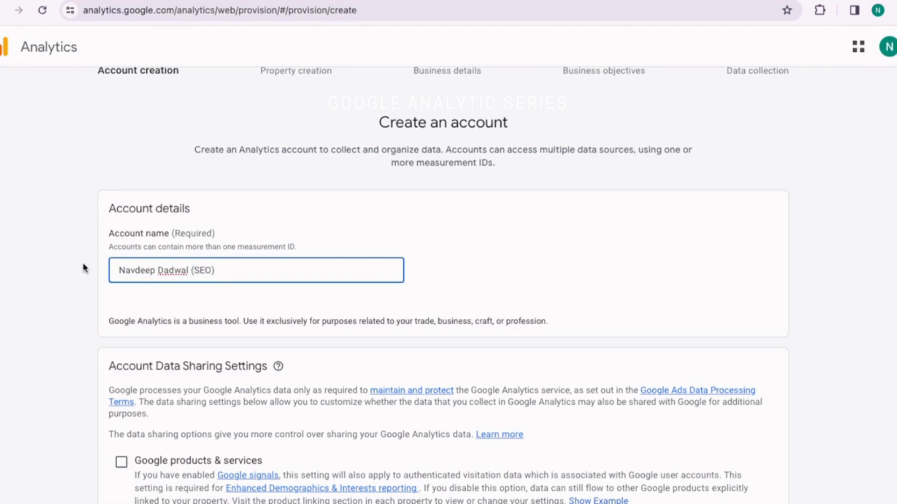
# Step: Enable data sharing with Google products & services and proceed to property creation
pyautogui.scroll(-4, 65, 299)
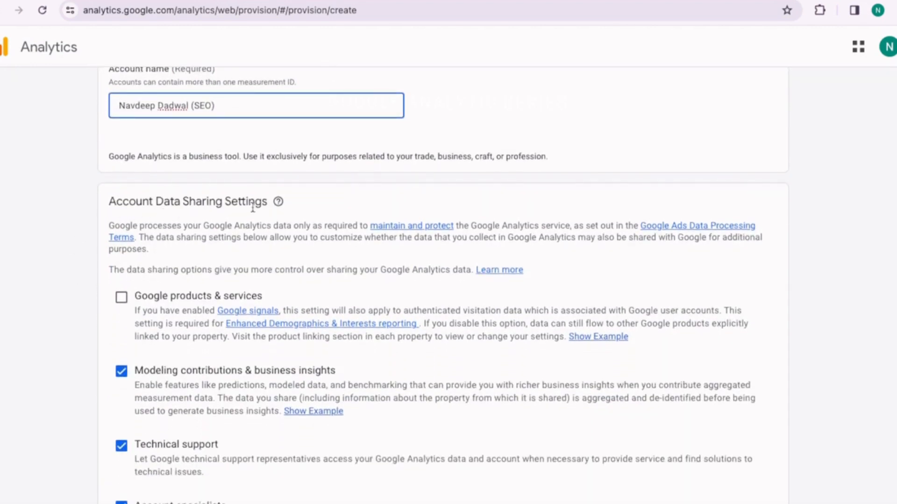
pyautogui.click(122, 298)
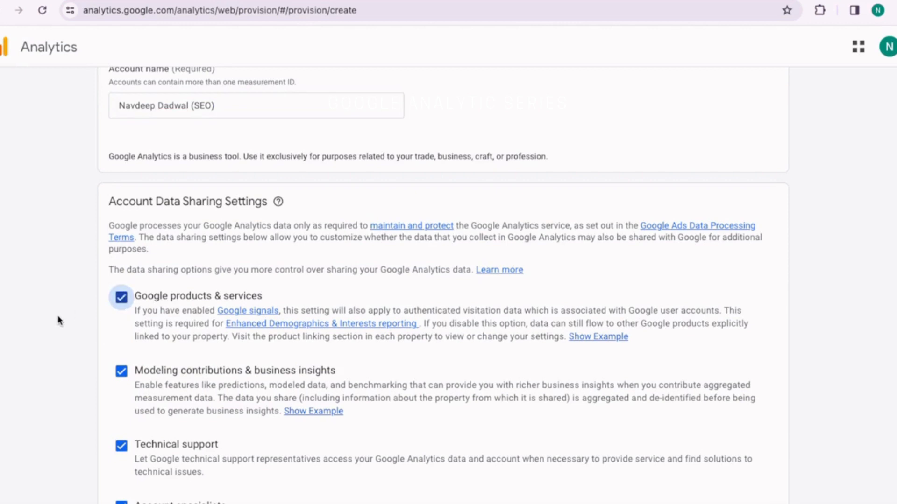
pyautogui.scroll(-1, 63, 312)
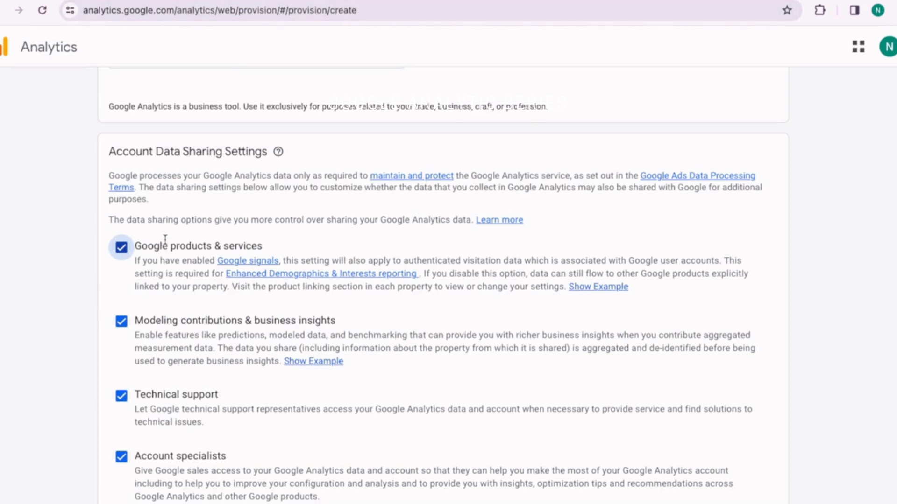
pyautogui.scroll(-3, 58, 239)
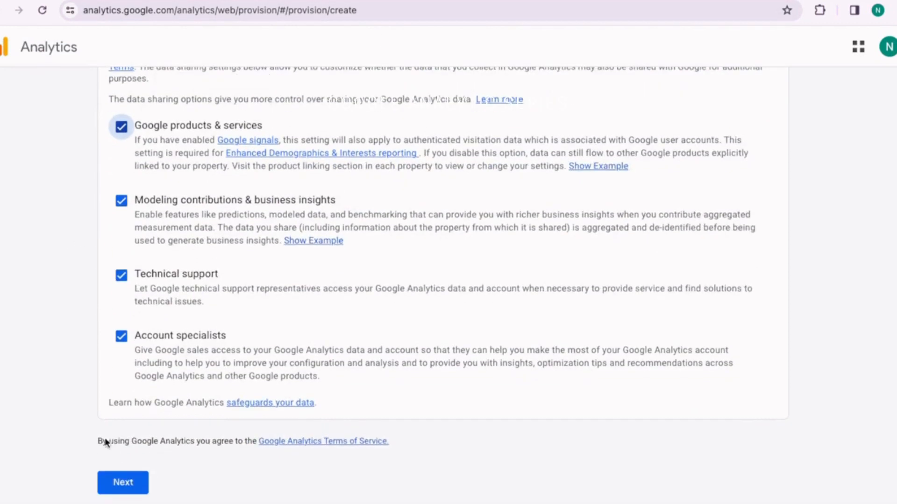
pyautogui.click(123, 482)
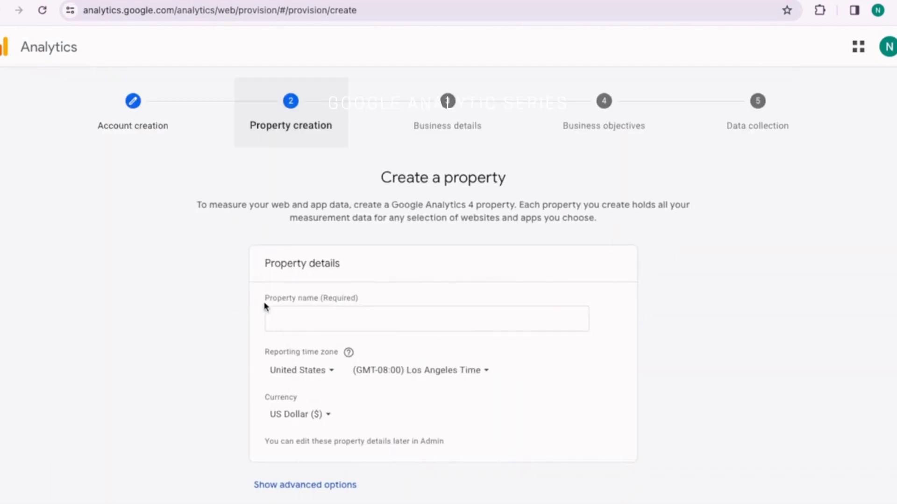
# Step: Name the property MeandMythoughts and set its reporting time zone country to India
pyautogui.click(288, 317)
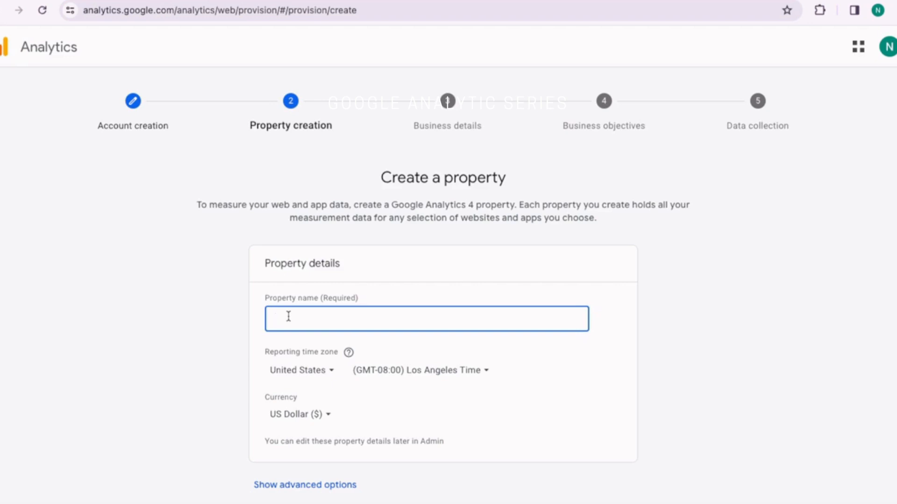
pyautogui.write('MeandMythoughts')
pyautogui.scroll(-1, 235, 348)
pyautogui.scroll(-1, 235, 348)
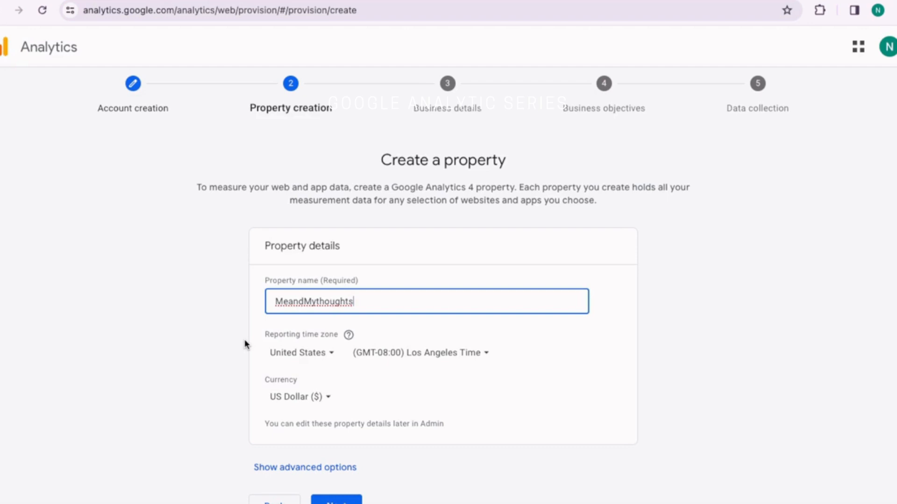
pyautogui.click(295, 354)
pyautogui.write('in')
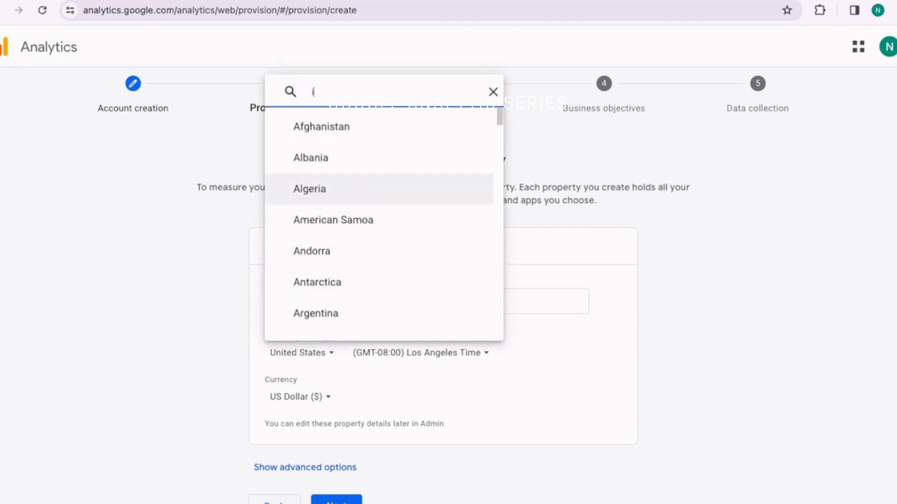
pyautogui.scroll(-5, 335, 250)
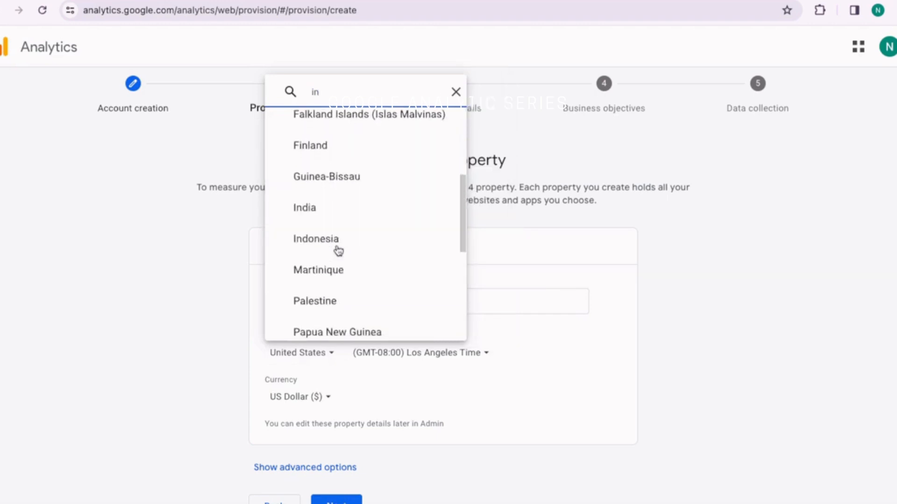
pyautogui.click(316, 158)
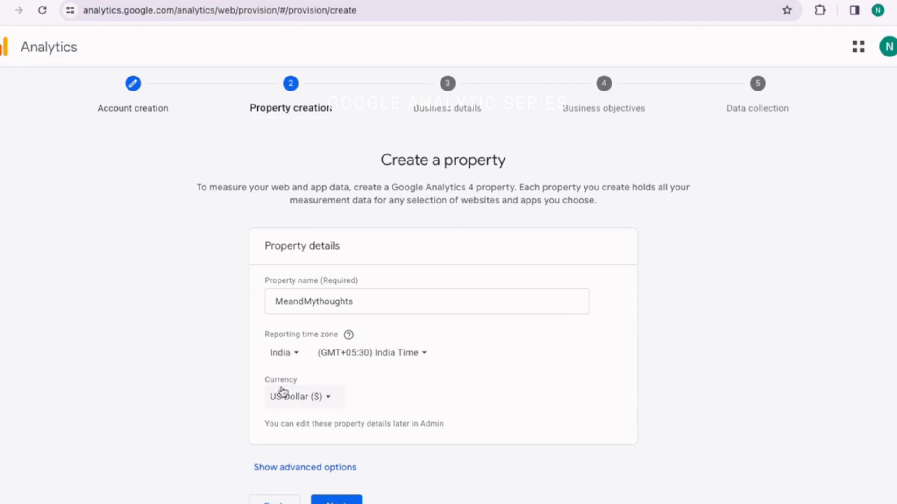
# Step: Set the property's currency to Indian Rupee (₹) and proceed to the business details
pyautogui.click(280, 404)
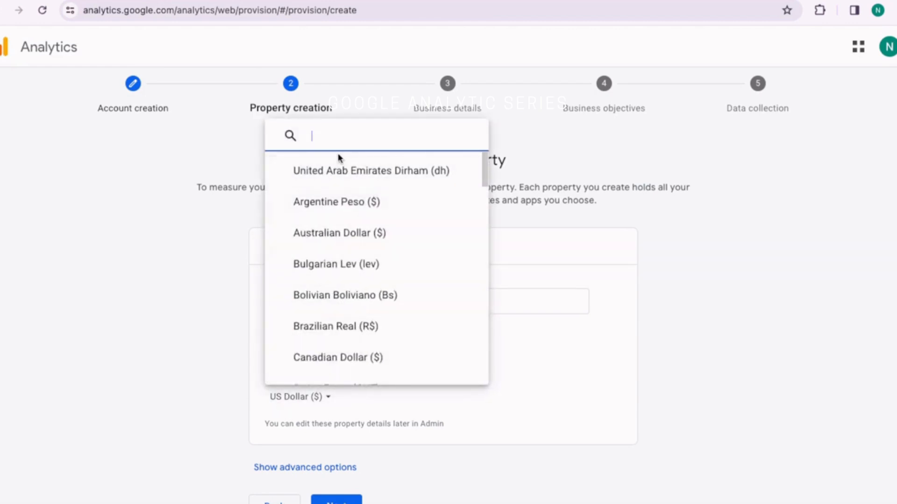
pyautogui.write('ind')
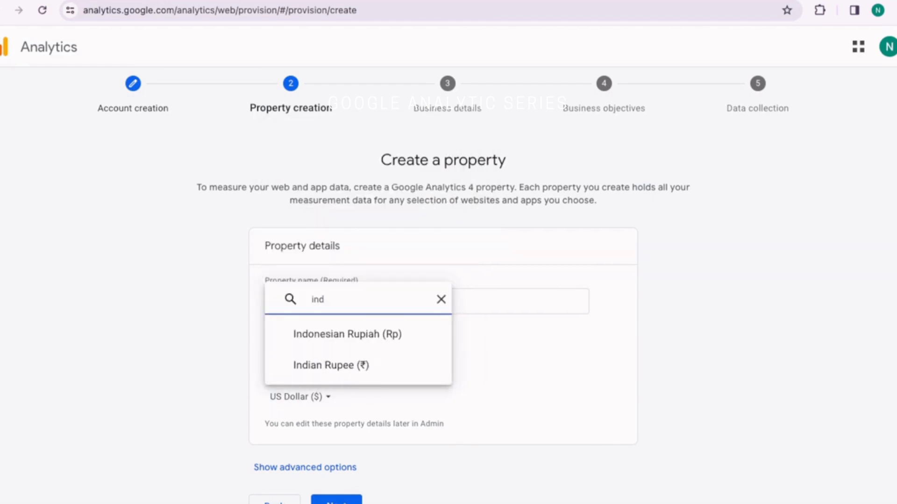
pyautogui.click(333, 369)
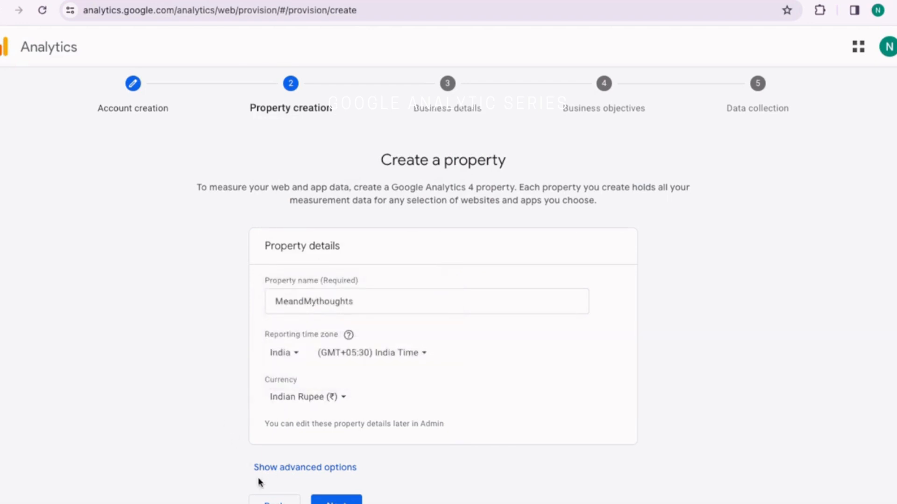
pyautogui.click(336, 500)
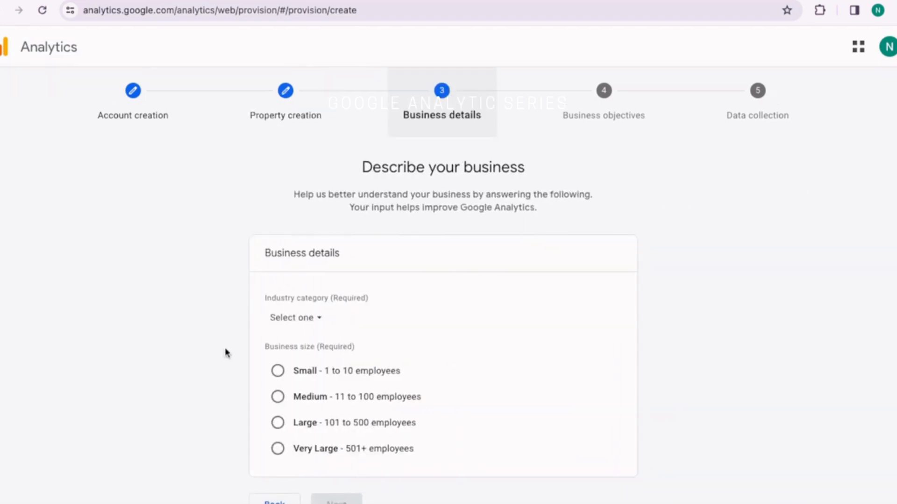
# Step: Describe the business as Arts & Entertainment with a Small size of 1 to 10 employees, and proceed to the objectives
pyautogui.click(287, 319)
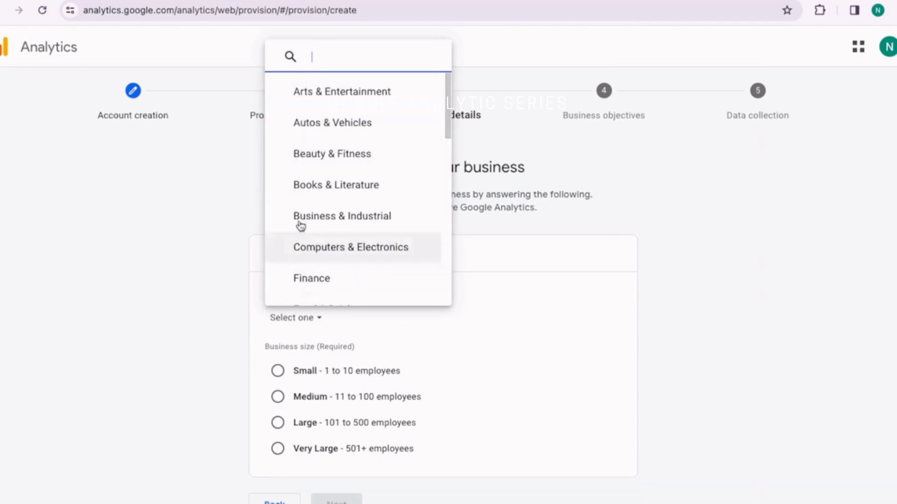
pyautogui.click(308, 93)
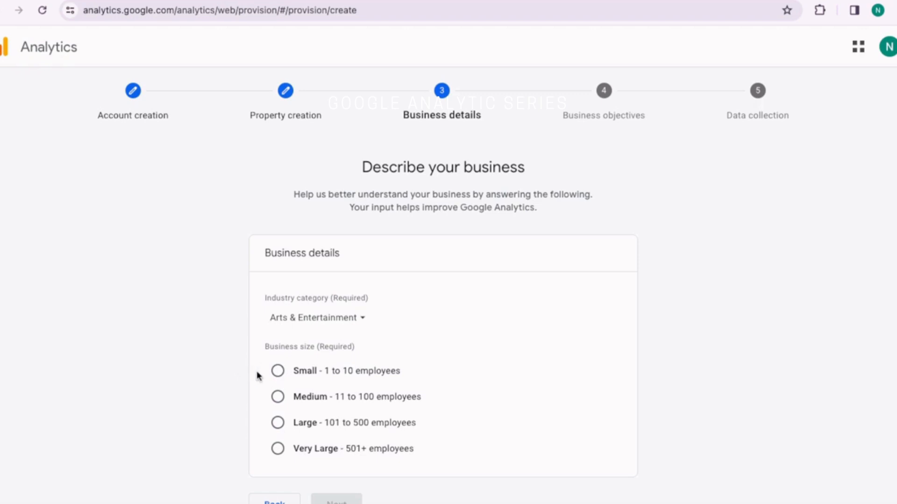
pyautogui.click(277, 371)
pyautogui.scroll(-1, 216, 380)
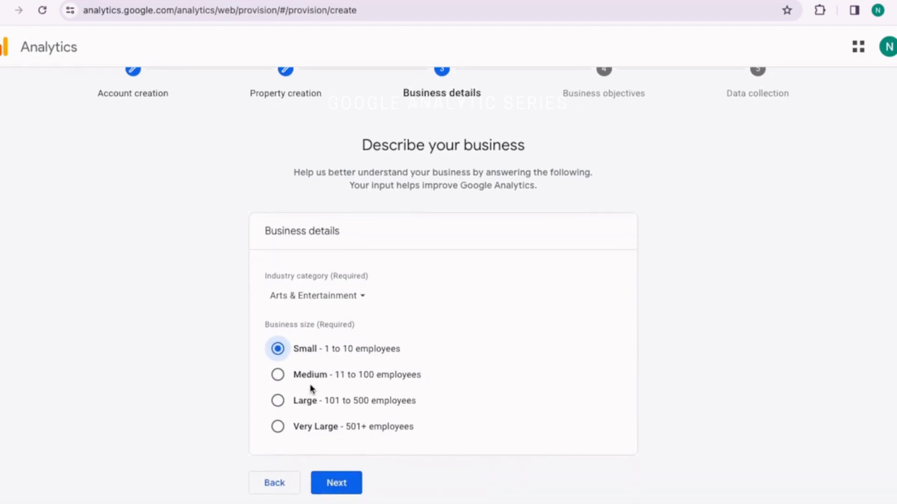
pyautogui.click(334, 487)
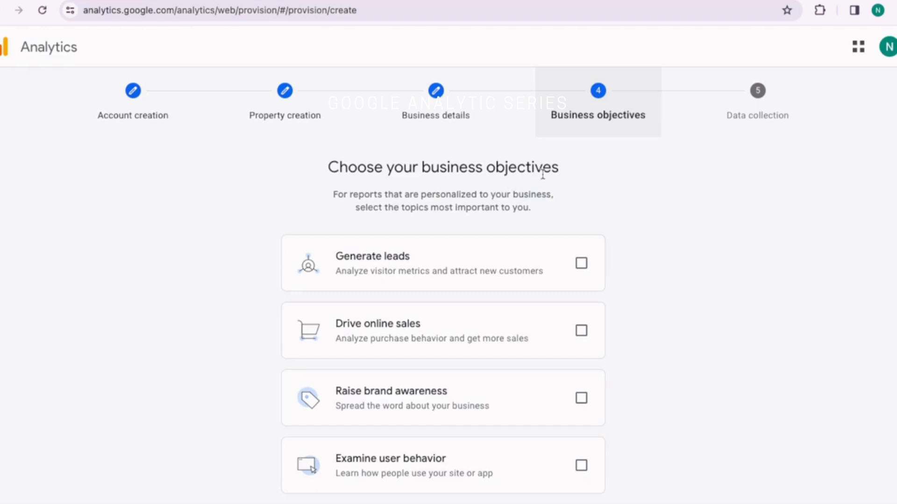
# Step: Choose Examine user behavior as the business objective and submit the account for creation
pyautogui.scroll(-1, 280, 280)
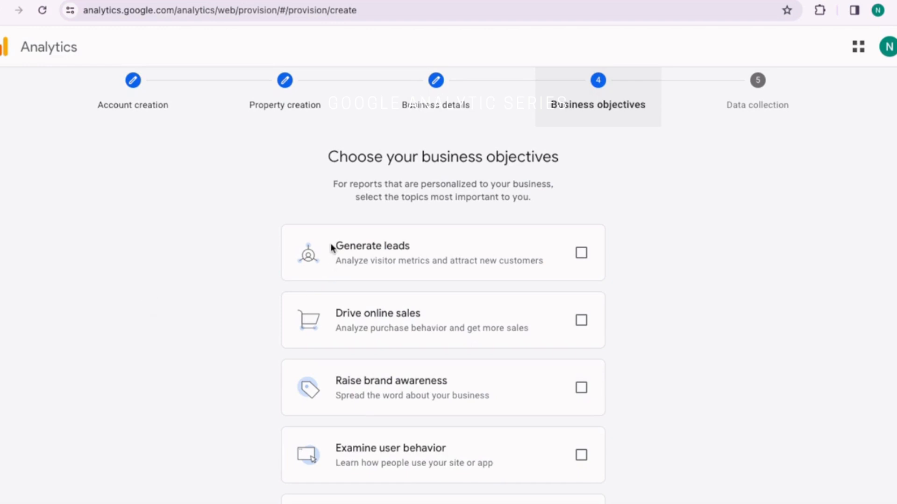
pyautogui.moveTo(335, 245); pyautogui.dragTo(410, 247)
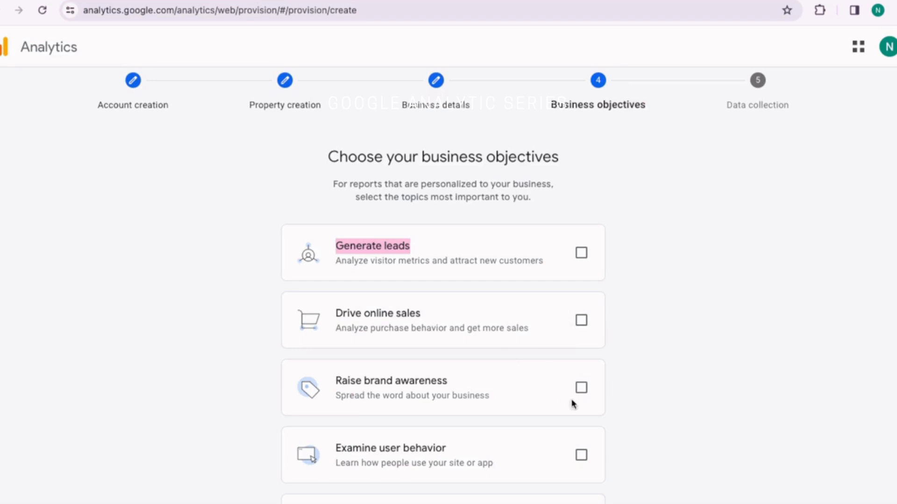
pyautogui.scroll(-2, 280, 414)
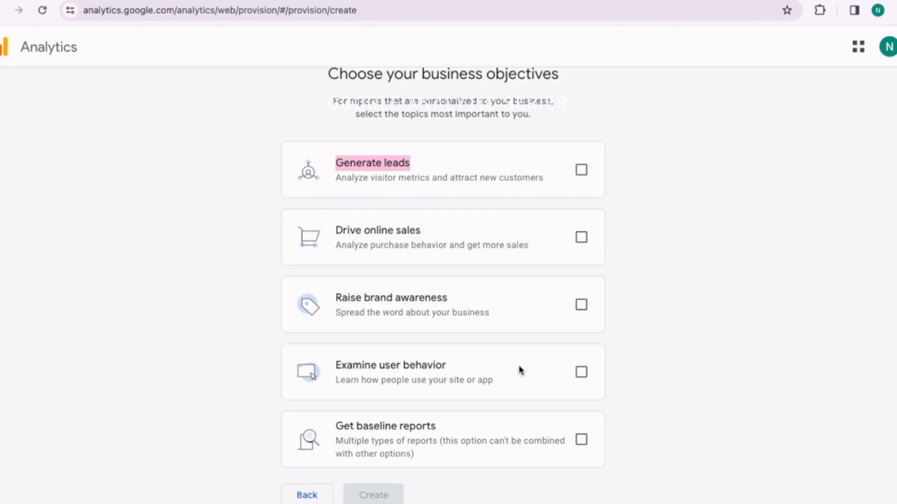
pyautogui.click(581, 373)
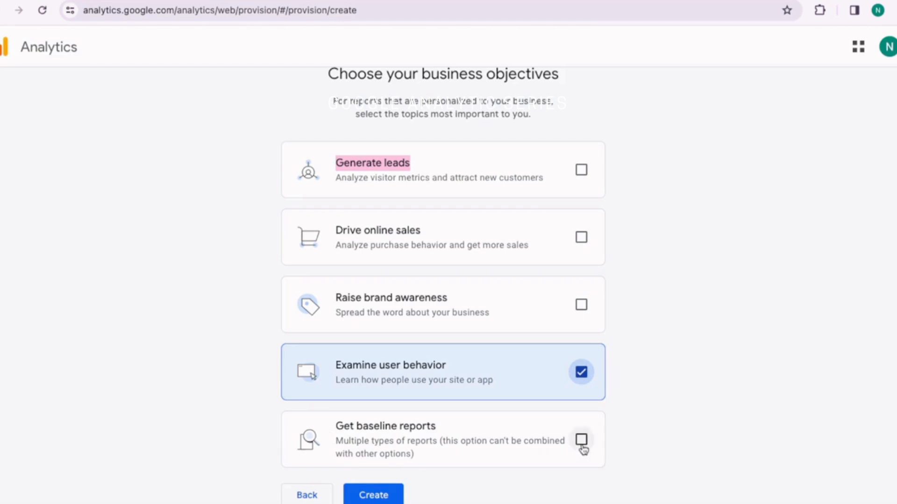
pyautogui.click(372, 496)
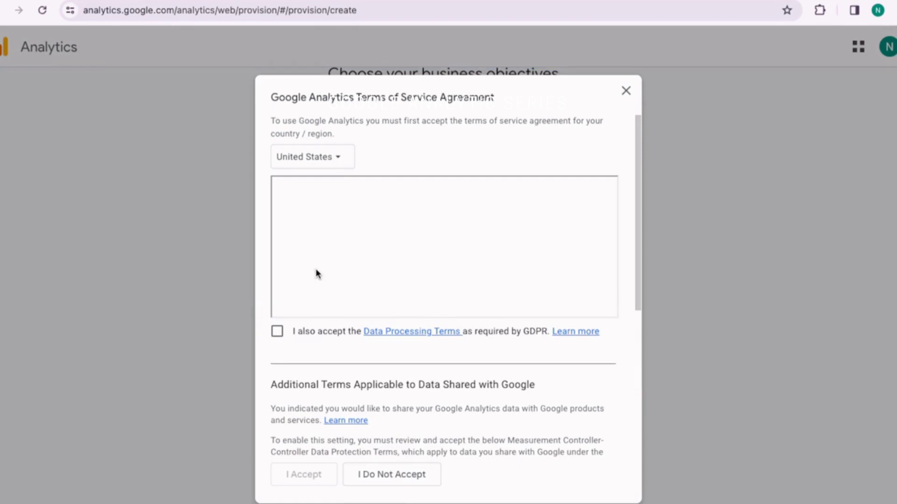
# Step: Accept the GDPR Data Processing Terms and set the terms of service country to India
pyautogui.click(277, 332)
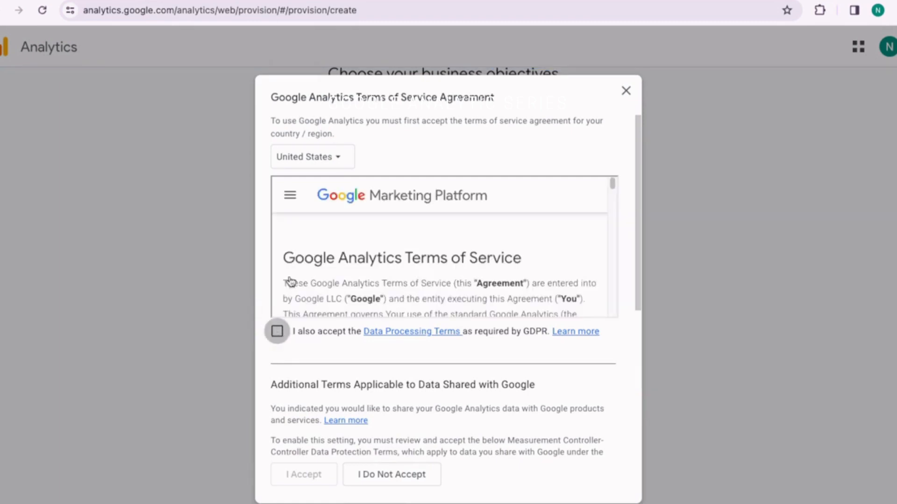
pyautogui.click(325, 159)
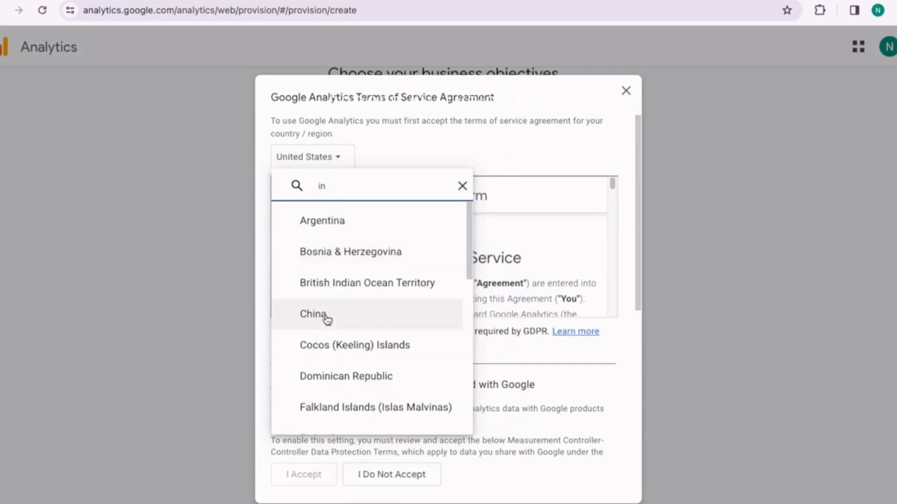
pyautogui.scroll(-2, 328, 319)
pyautogui.click(321, 352)
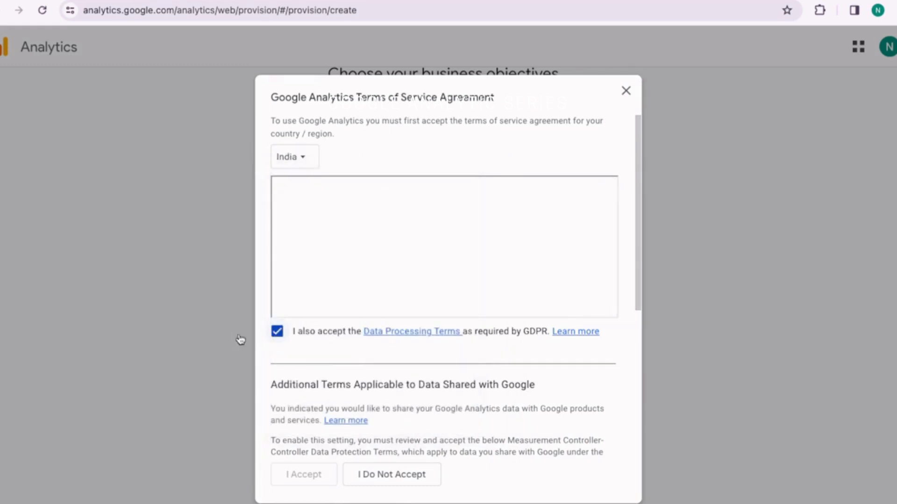
# Step: Review the terms, accept the Measurement Controller-Controller Data Protection Terms, and accept the Google Analytics Terms of Service Agreement
pyautogui.scroll(-10, 395, 279)
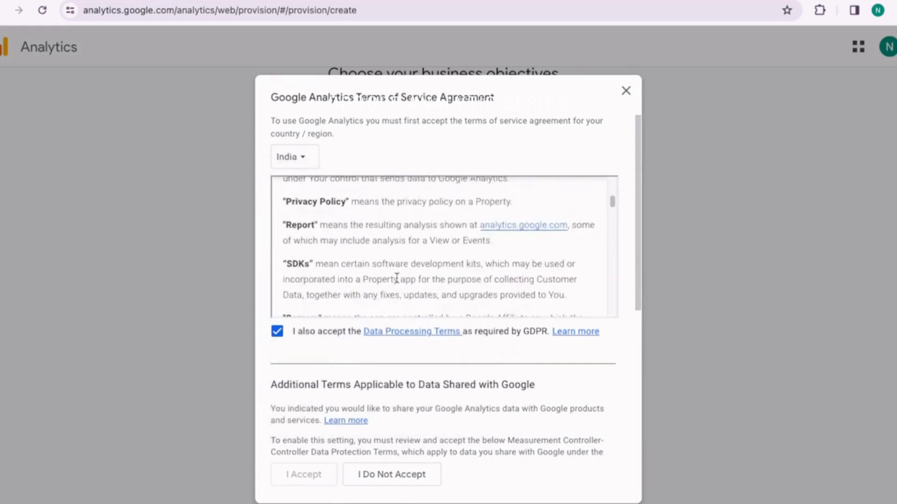
pyautogui.scroll(-10, 397, 279)
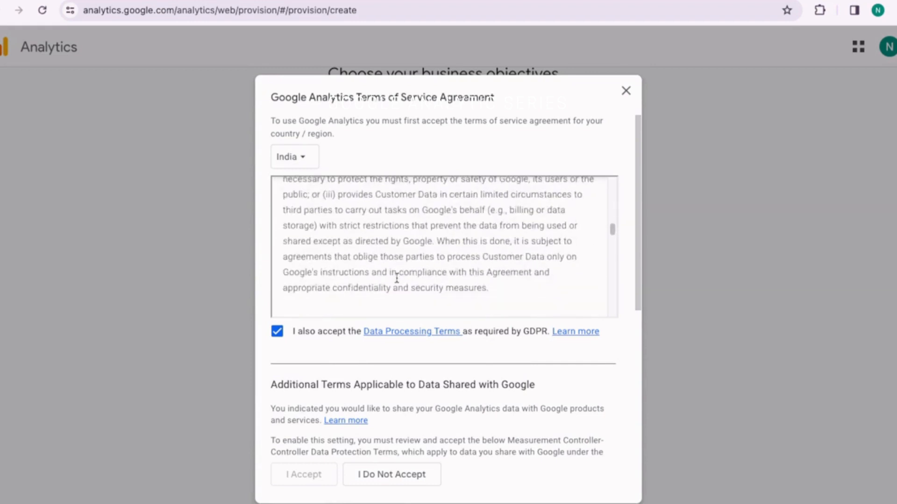
pyautogui.scroll(-8, 397, 278)
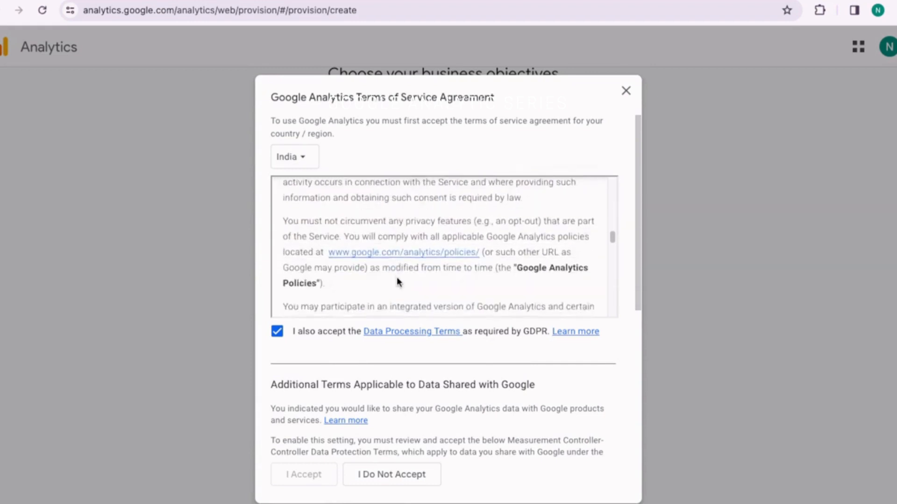
pyautogui.scroll(-1, 396, 279)
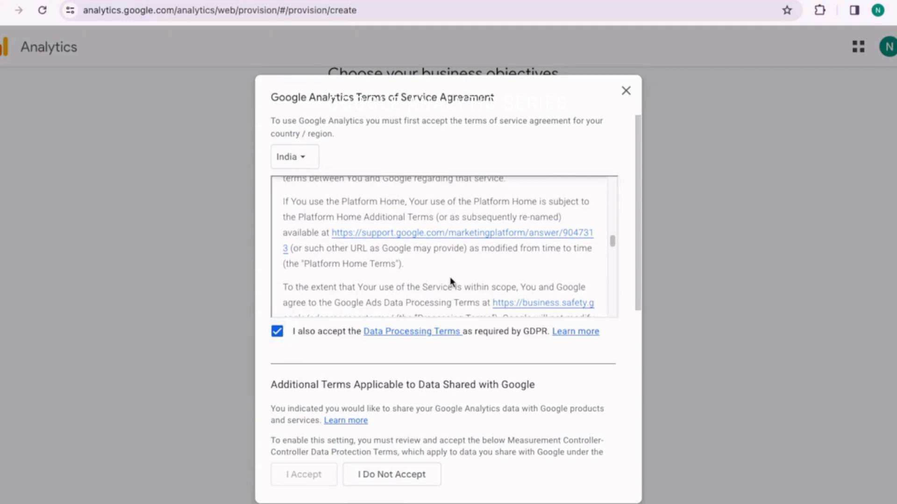
pyautogui.scroll(-3, 451, 281)
pyautogui.scroll(-5, 498, 304)
pyautogui.scroll(-3, 610, 351)
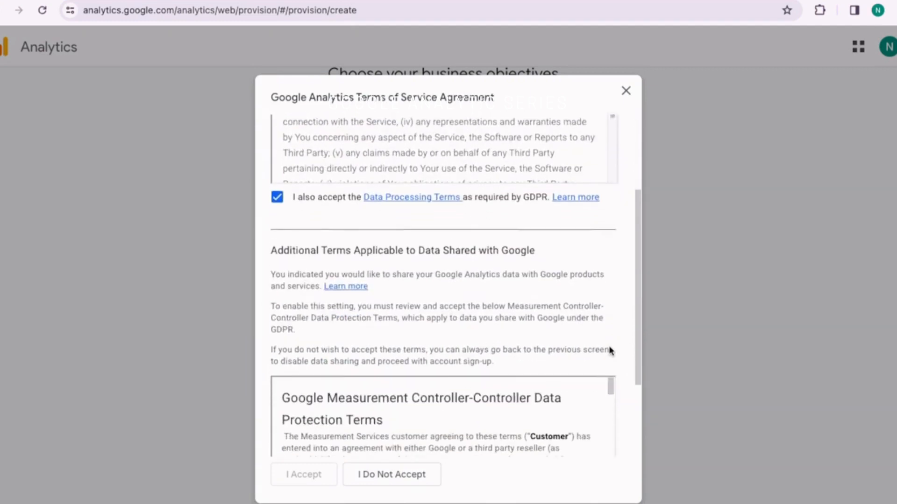
pyautogui.scroll(-3, 299, 412)
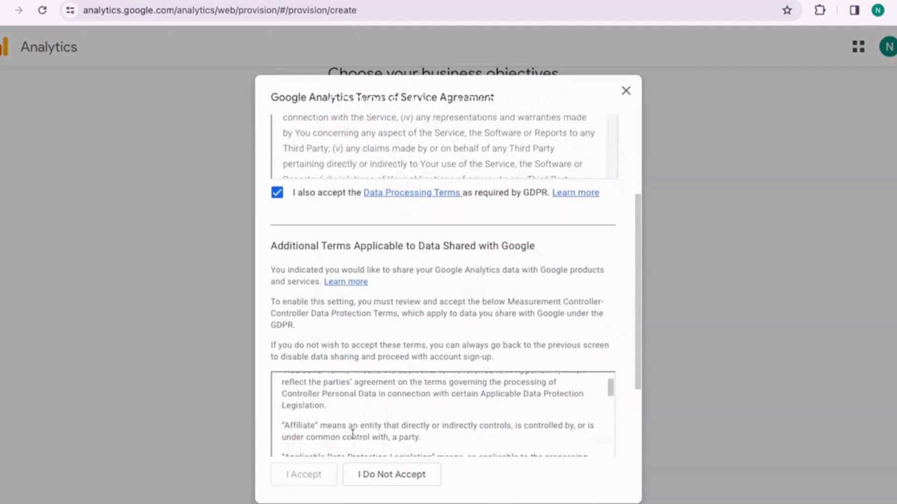
pyautogui.scroll(-4, 401, 392)
pyautogui.scroll(-3, 505, 370)
pyautogui.scroll(-3, 470, 362)
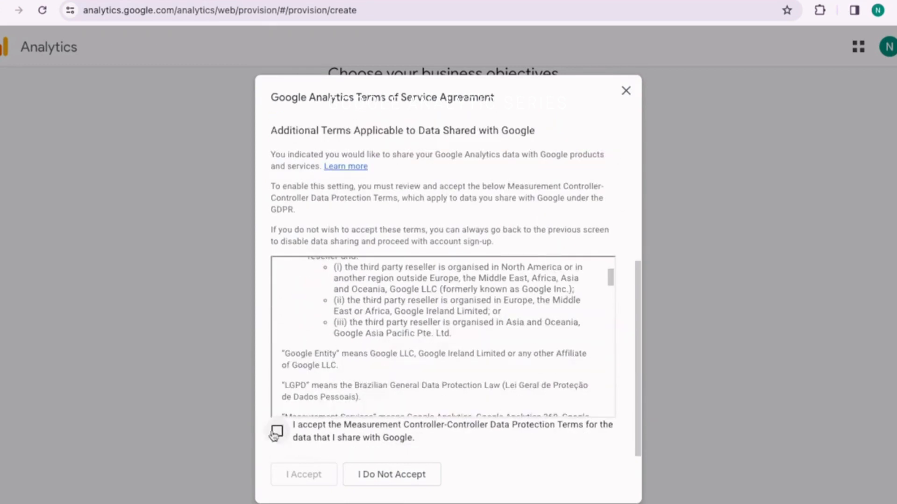
pyautogui.click(277, 431)
pyautogui.click(301, 475)
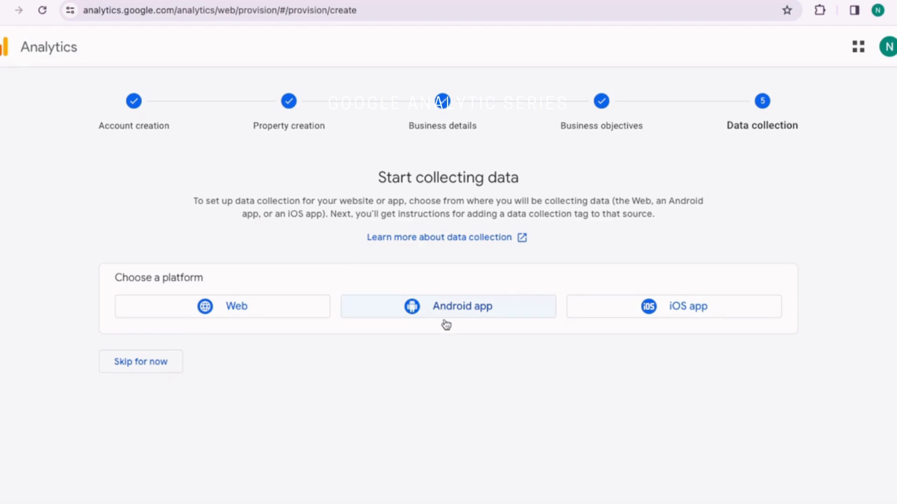
# Step: Choose Web as the data collection platform and start on the website URL of the new stream
pyautogui.click(236, 312)
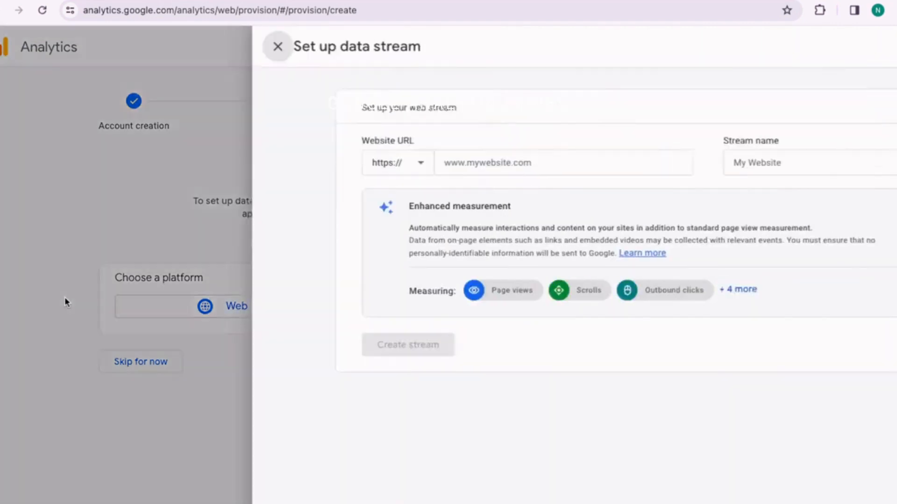
pyautogui.click(319, 173)
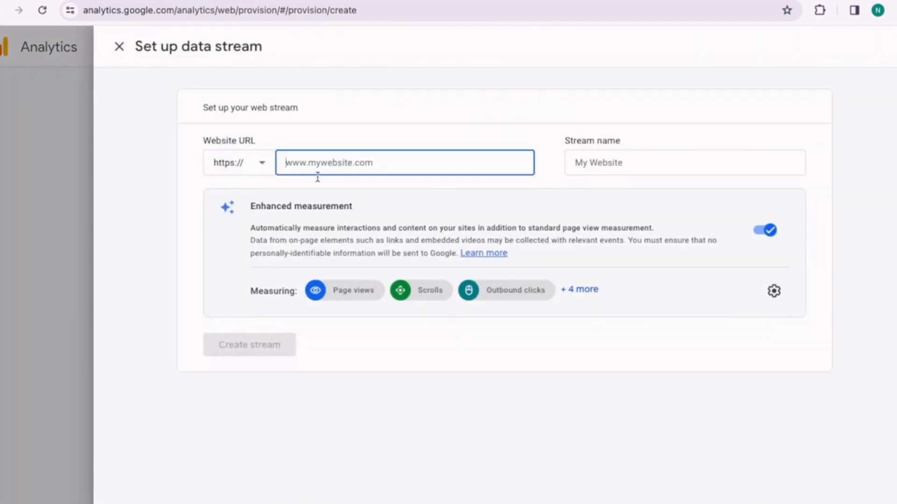
# Step: Find the meandmythoughts.in website through a Google search in a new tab and copy its address
pyautogui.hotkey('ctrl', 't')
pyautogui.click(275, 12)
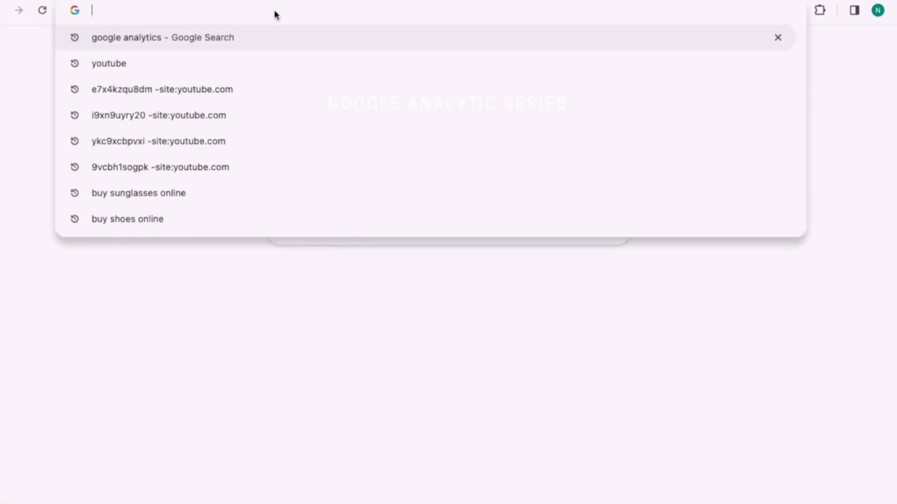
pyautogui.write('meandm')
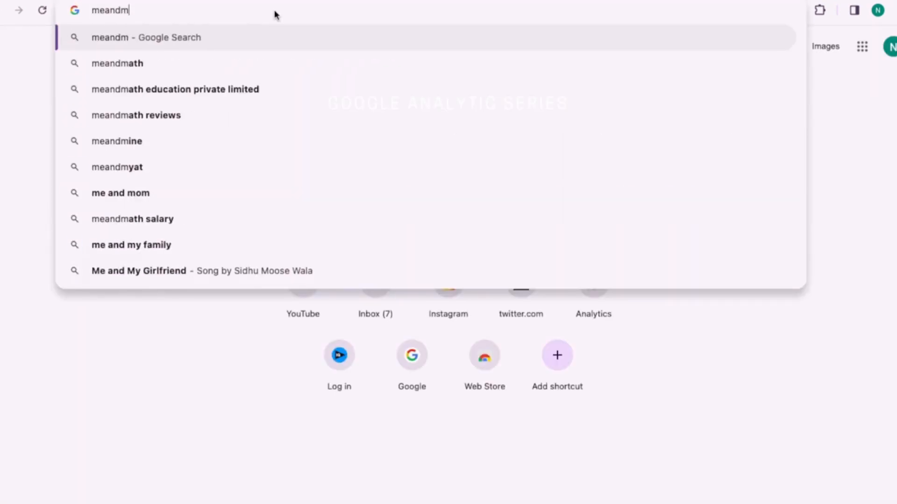
pyautogui.write('ythoghts')
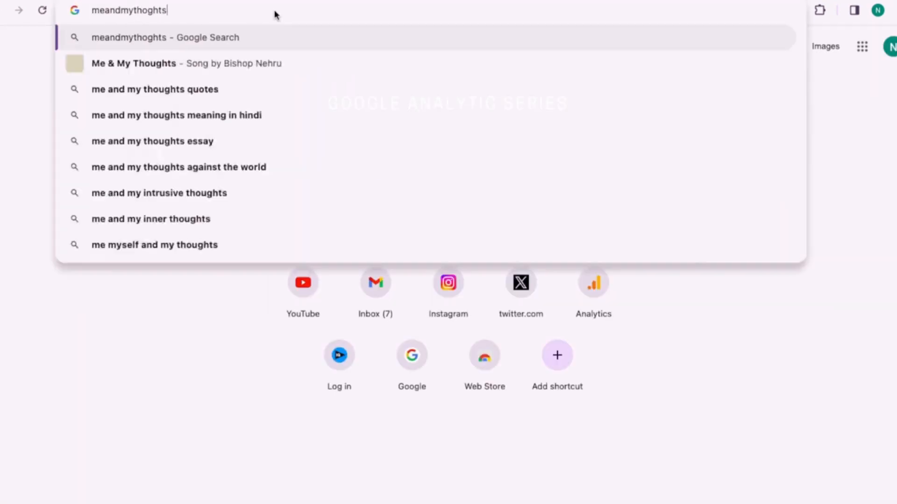
pyautogui.press('Return')
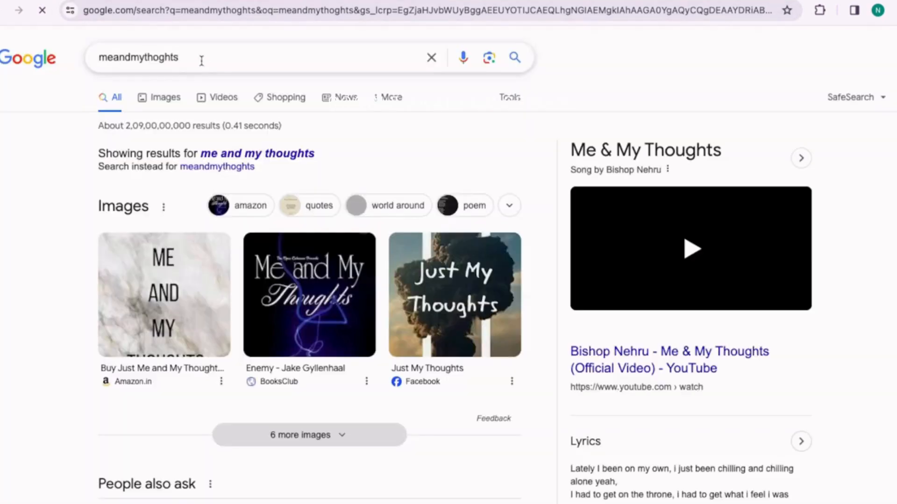
pyautogui.click(159, 68)
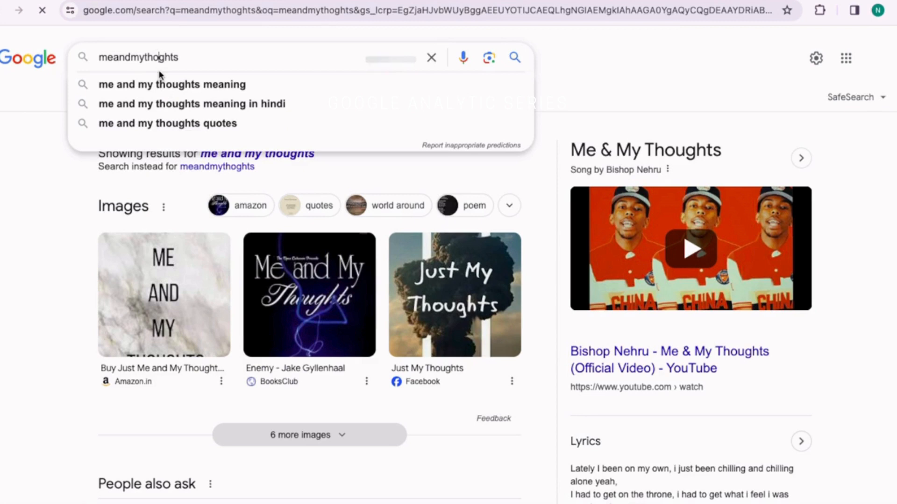
pyautogui.write('ughts')
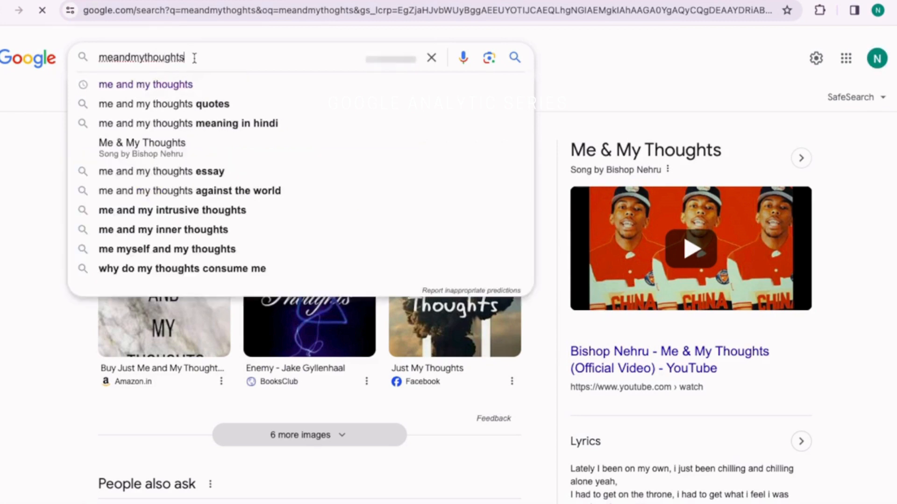
pyautogui.write('.in')
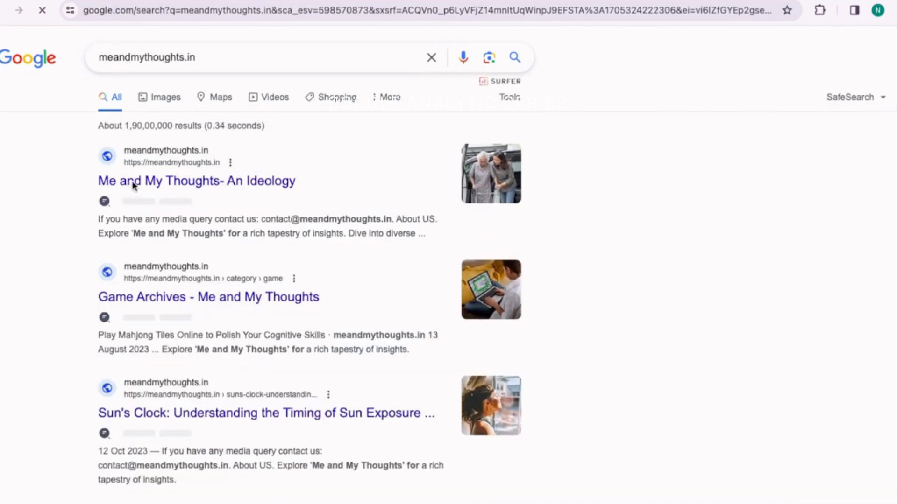
pyautogui.click(134, 186)
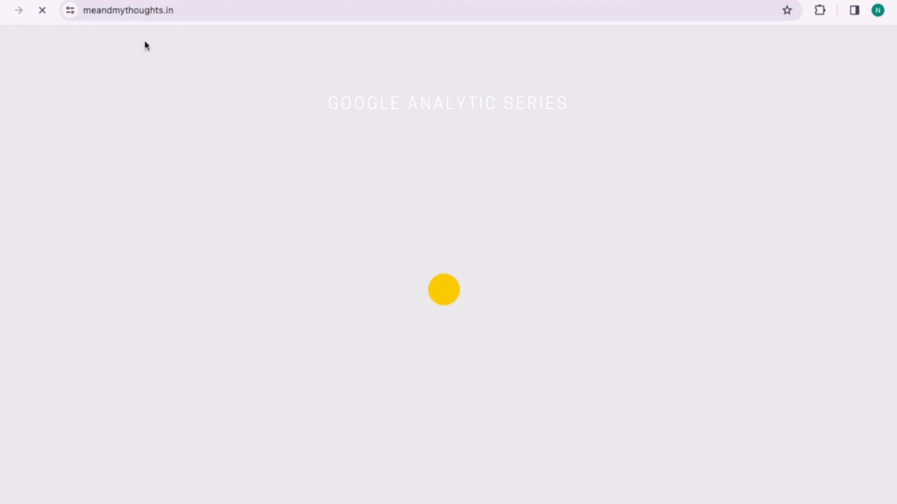
pyautogui.click(147, 10)
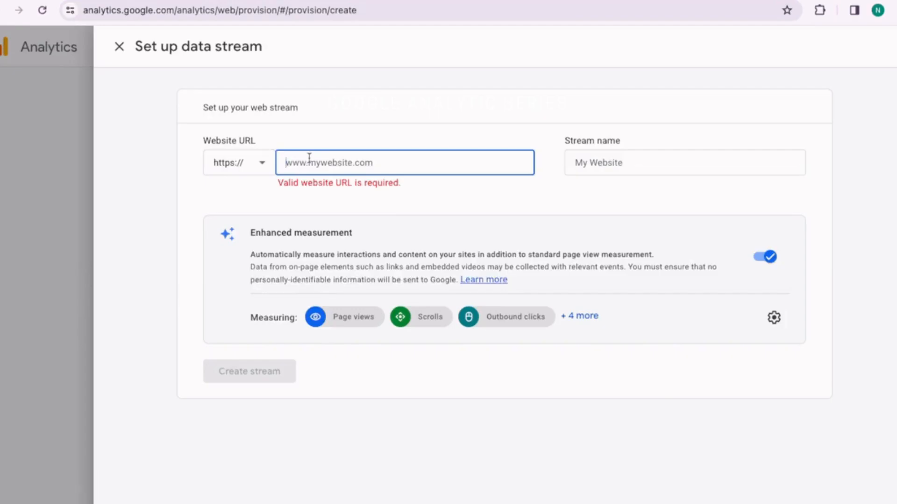
pyautogui.write('https://meandmythoughts.in/')
pyautogui.moveTo(315, 162); pyautogui.dragTo(276, 166)
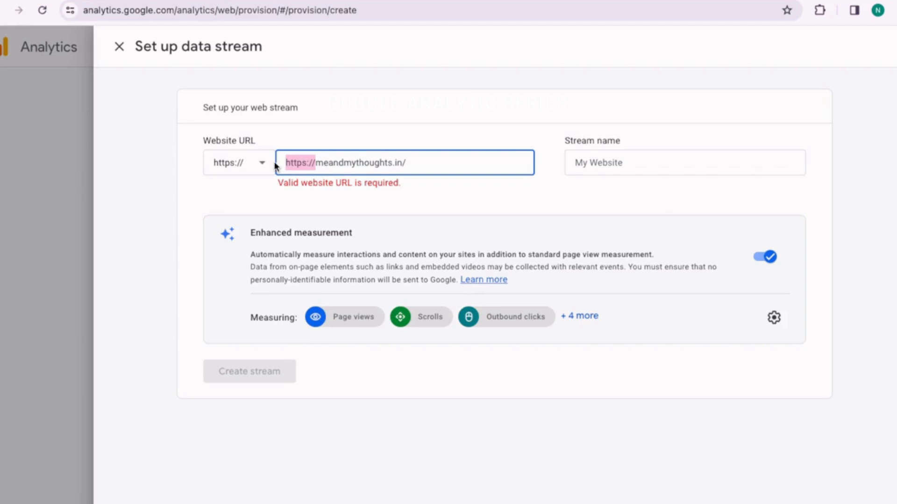
pyautogui.press('BackSpace')
pyautogui.click(406, 165)
pyautogui.press('BackSpace')
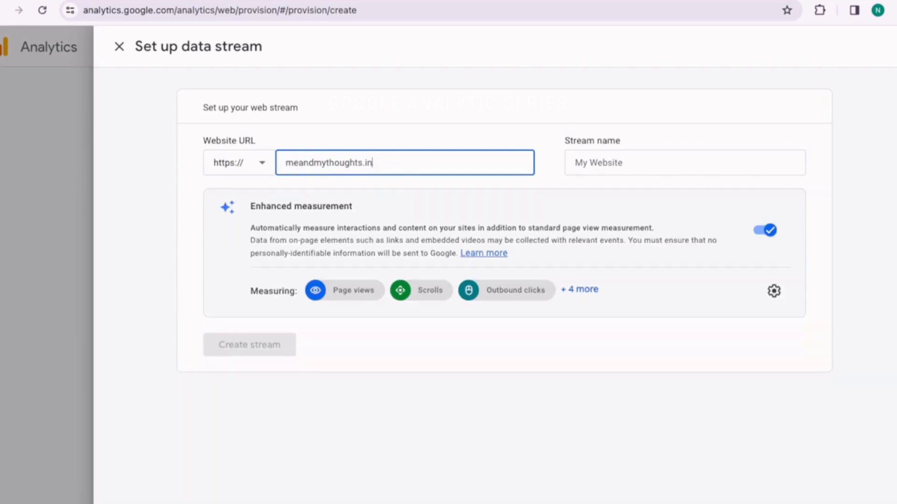
# Step: Name the web stream MeandMyThoughtsBlog and create it
pyautogui.click(590, 160)
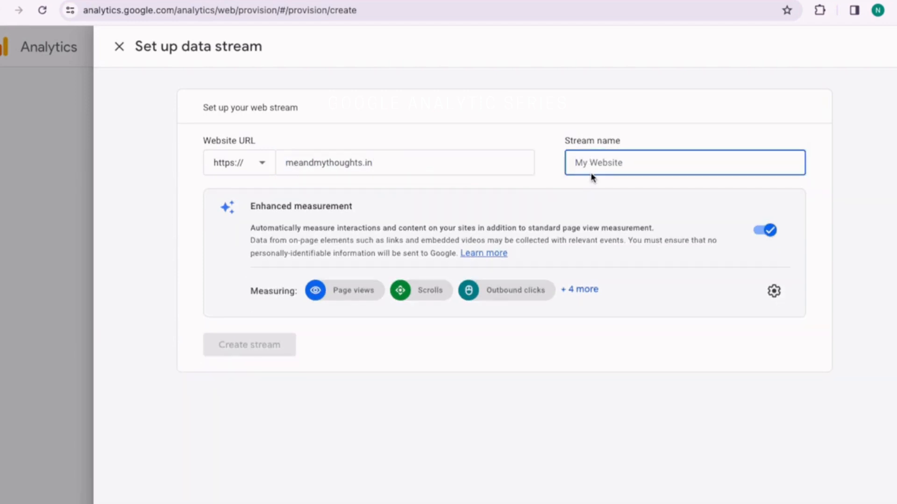
pyautogui.write('Mea')
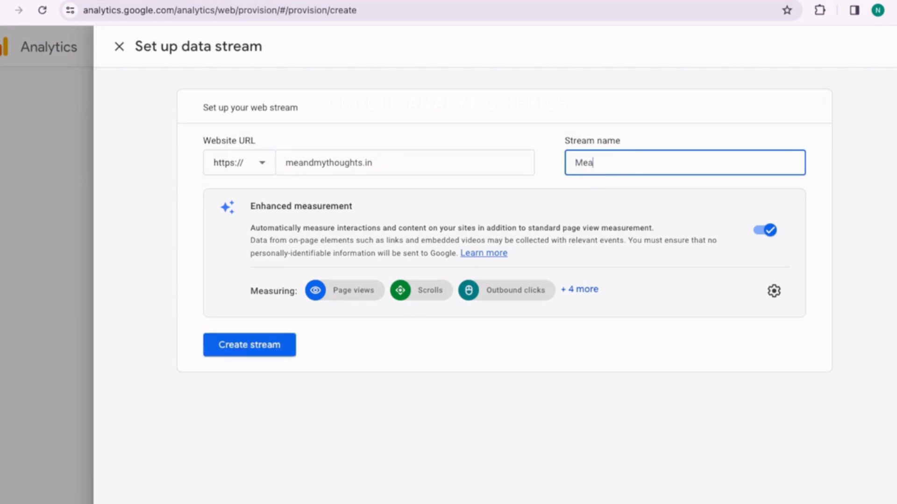
pyautogui.write('ndMyThogutsBlo')
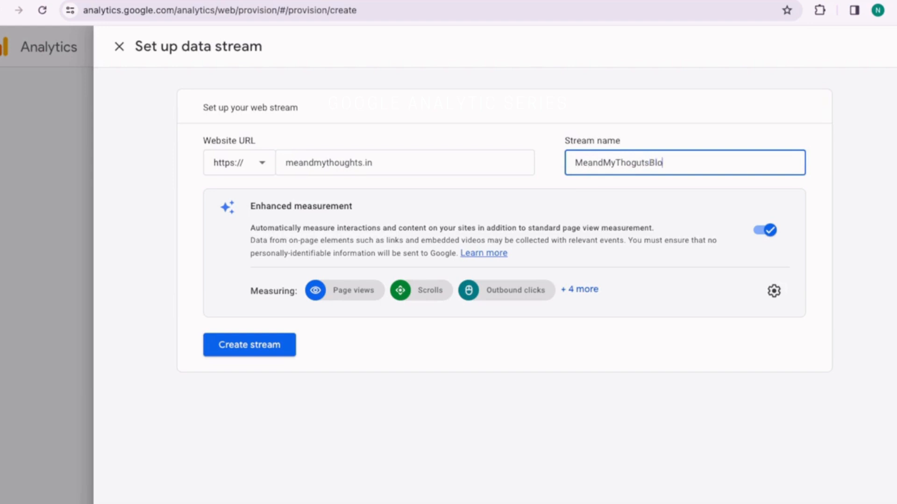
pyautogui.press('BackSpace')
pyautogui.press('BackSpace')
pyautogui.press('BackSpace')
pyautogui.write('ghtsBlog')
pyautogui.click(231, 347)
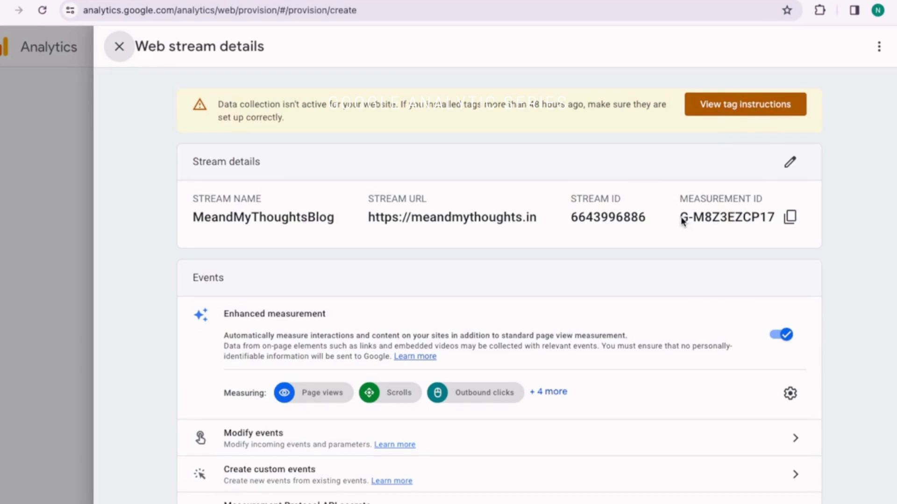
# Step: Open the stream's tag installation instructions and examine the manual code and the website builder or CMS option
pyautogui.click(768, 218)
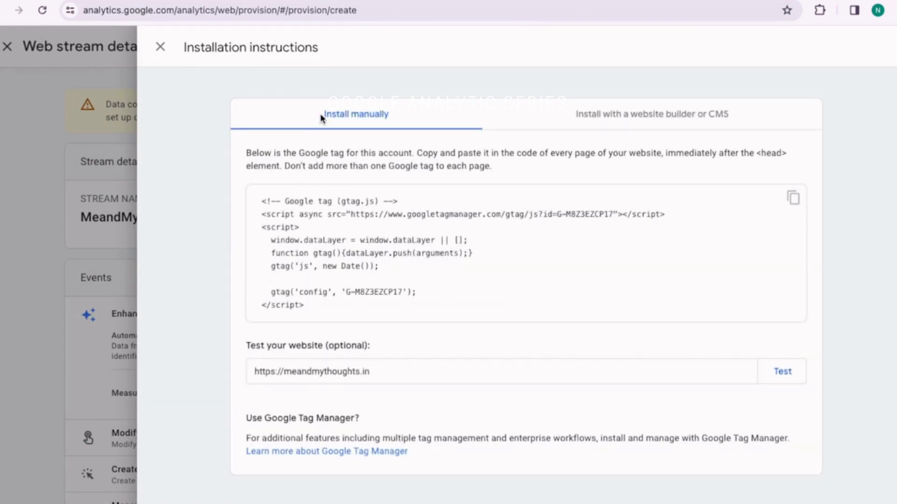
pyautogui.moveTo(317, 312); pyautogui.dragTo(258, 197)
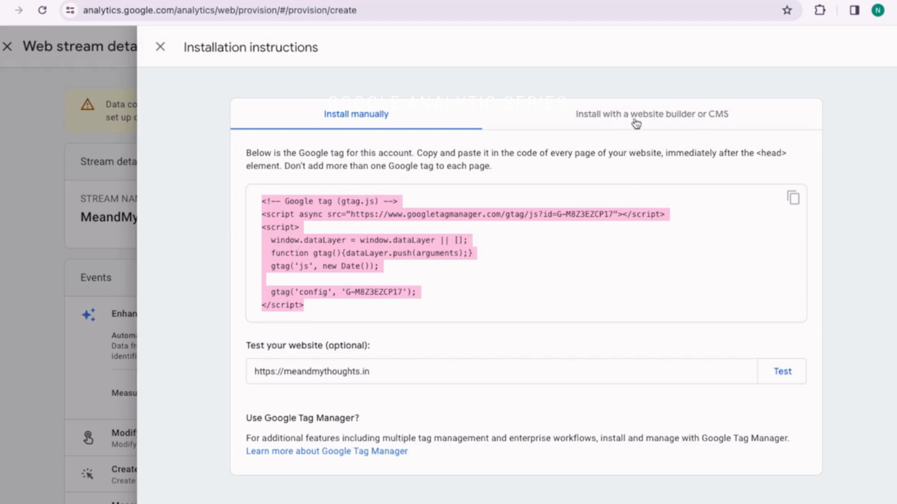
pyautogui.click(664, 120)
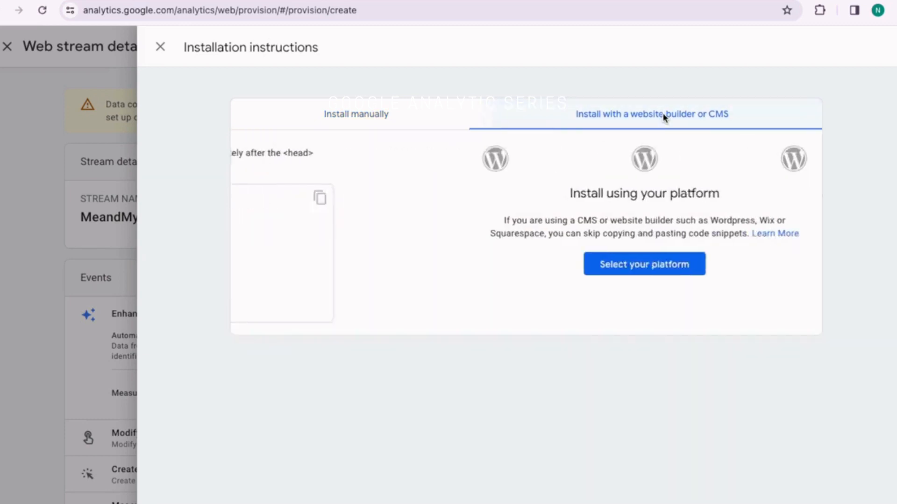
# Step: Copy the complete Google tag (gtag.js) code from the manual installation instructions
pyautogui.click(352, 120)
pyautogui.moveTo(310, 320); pyautogui.dragTo(260, 199)
pyautogui.rightClick(291, 213)
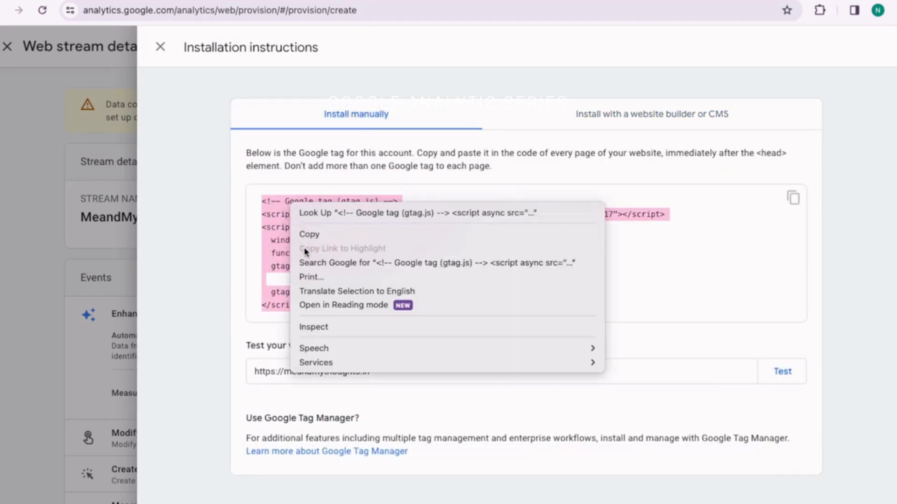
pyautogui.click(309, 235)
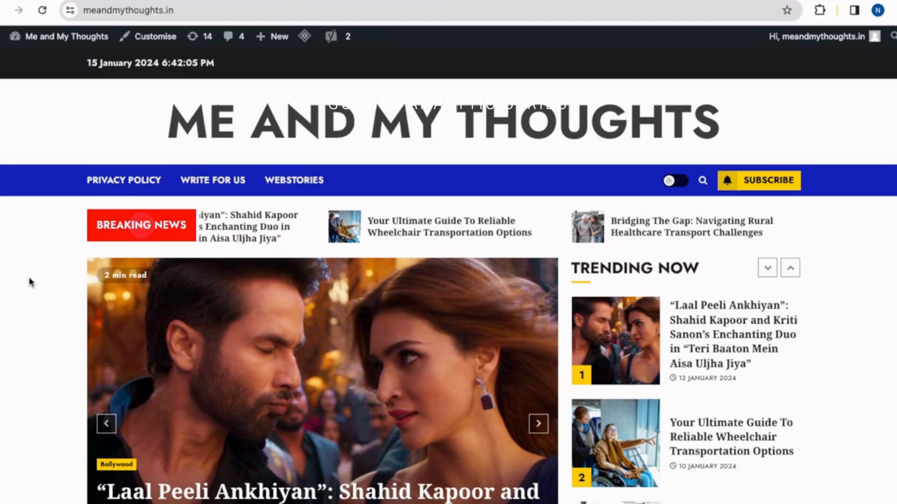
# Step: Switch to the meandmythoughts.in site and open its WordPress admin dashboard
pyautogui.moveTo(2, 36)
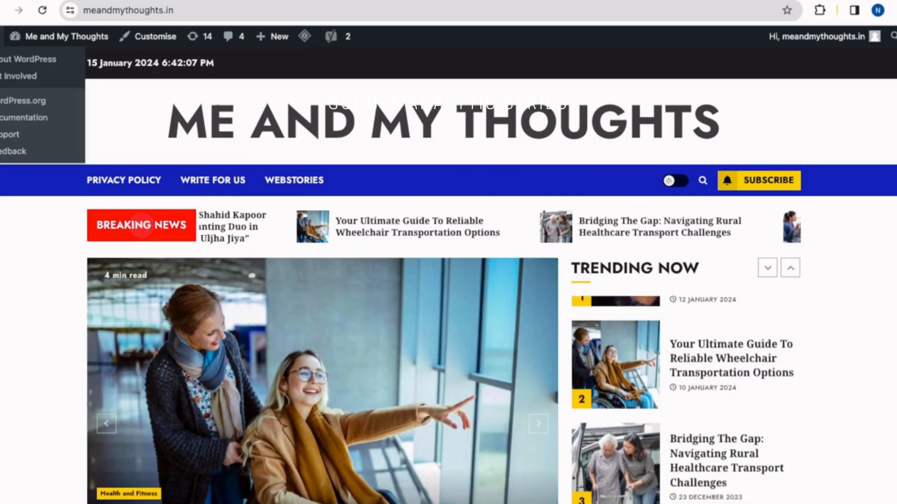
pyautogui.click(32, 59)
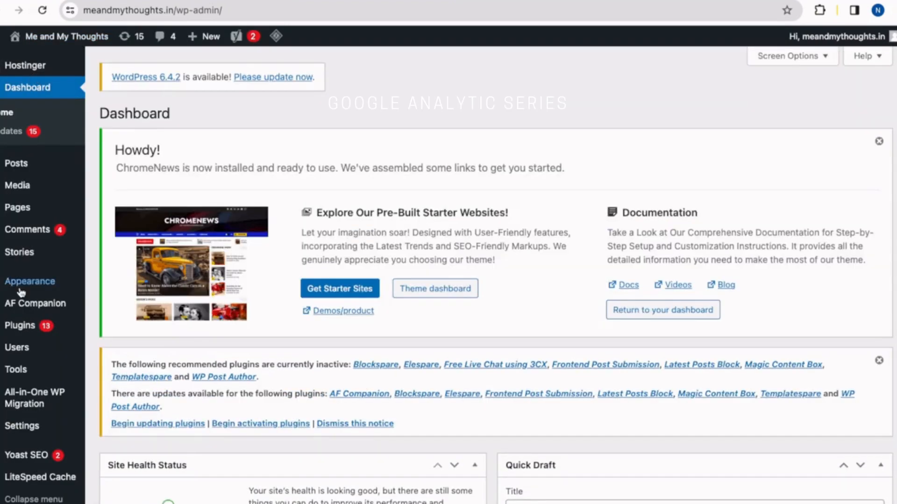
# Step: Open the ChromeNews theme's Theme Header file (header.php) in the WordPress theme file editor
pyautogui.moveTo(26, 288)
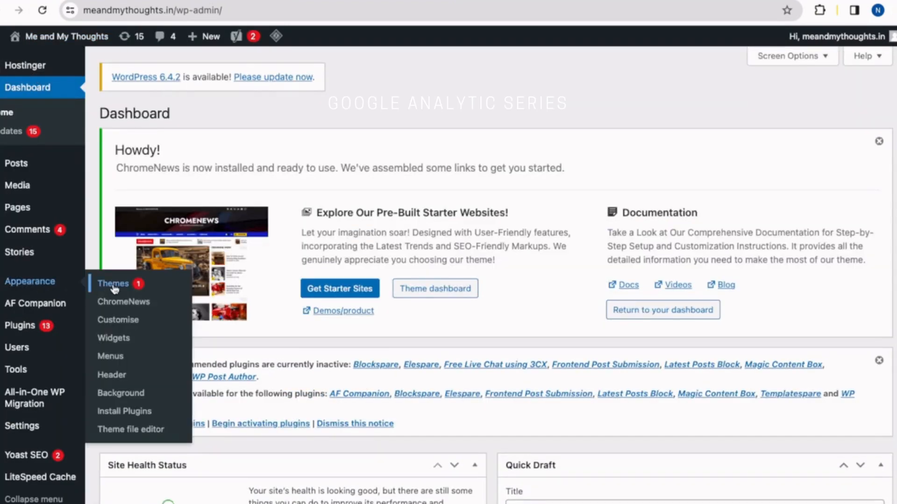
pyautogui.click(125, 430)
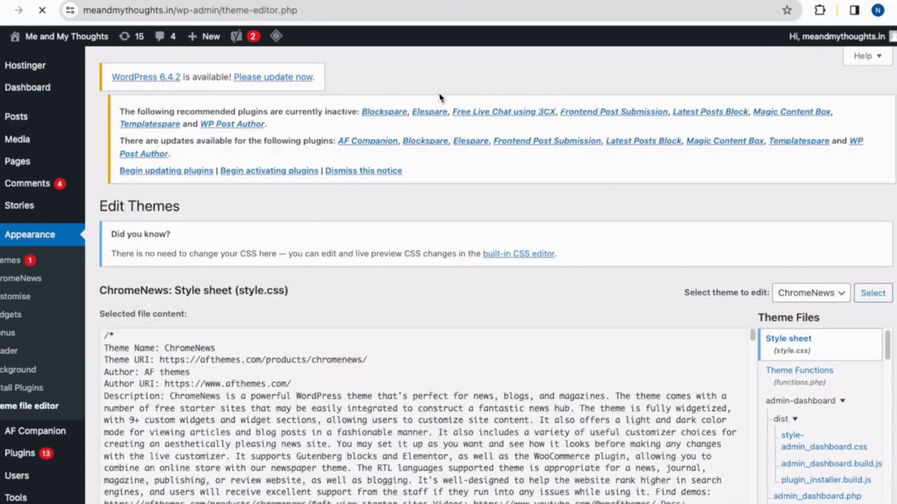
pyautogui.scroll(-4, 661, 317)
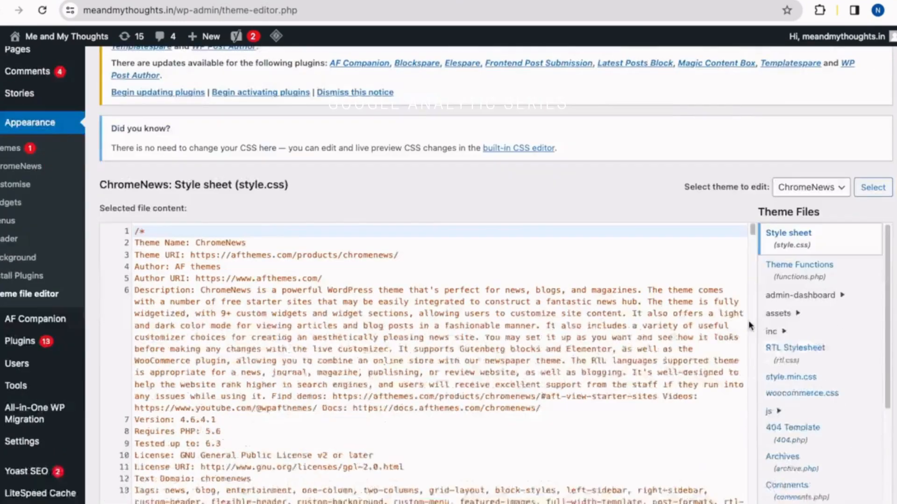
pyautogui.scroll(-2, 826, 340)
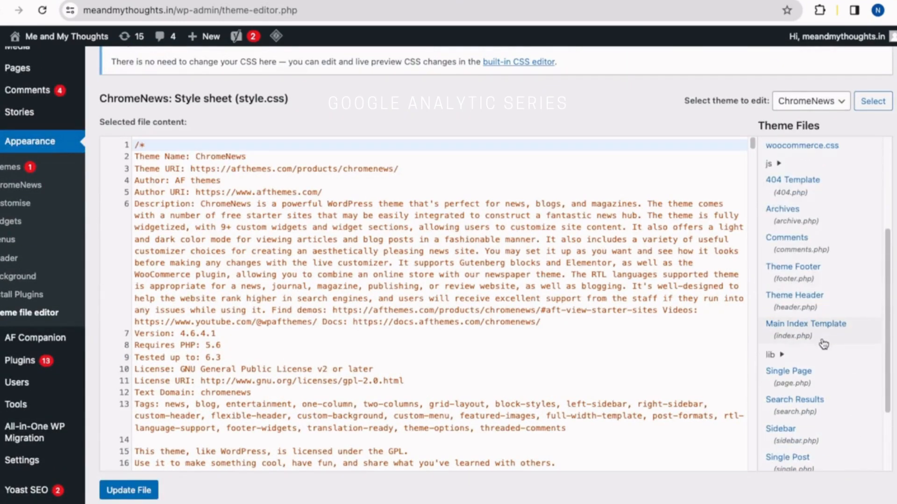
pyautogui.scroll(-3, 826, 340)
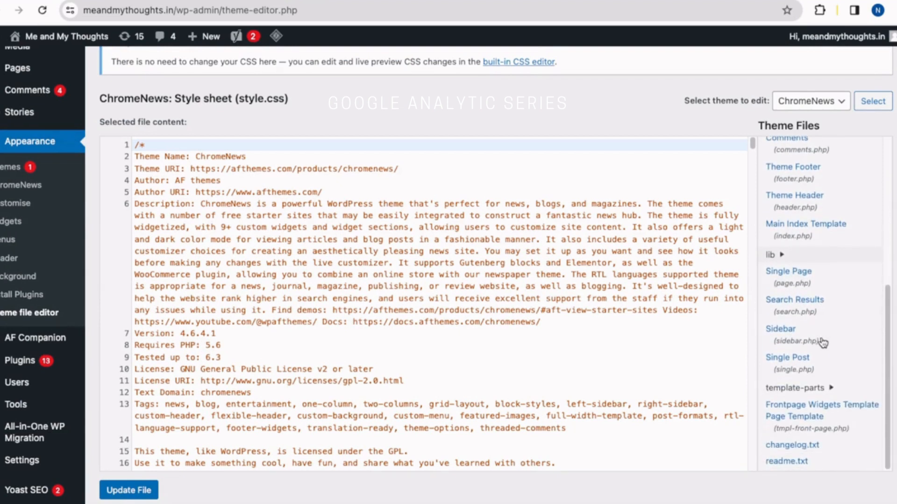
pyautogui.scroll(4, 823, 343)
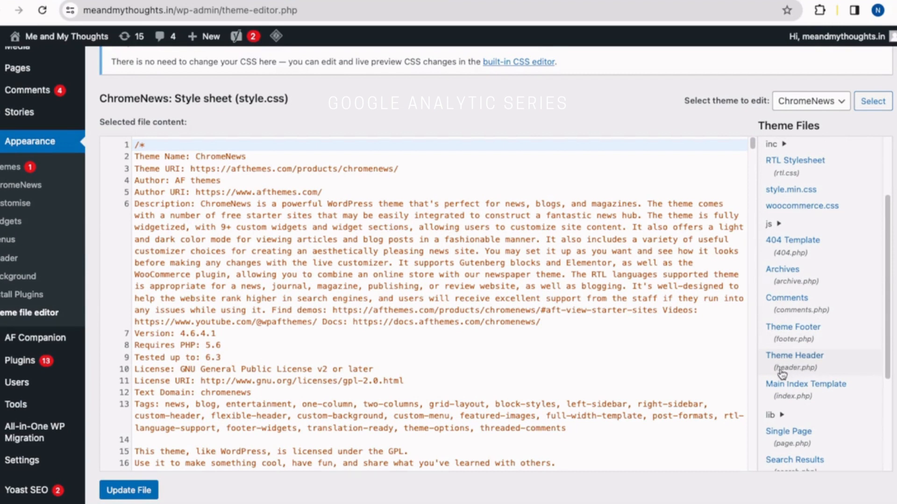
pyautogui.click(793, 368)
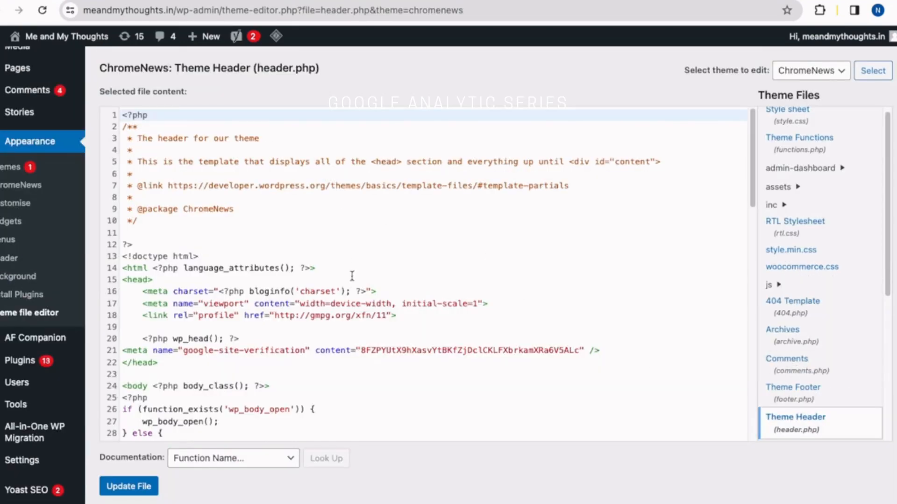
# Step: Paste the copied Google tag (gtag.js) code on a new line below wp_head(), above the google-site-verification meta tag in the head section
pyautogui.scroll(-1, 374, 256)
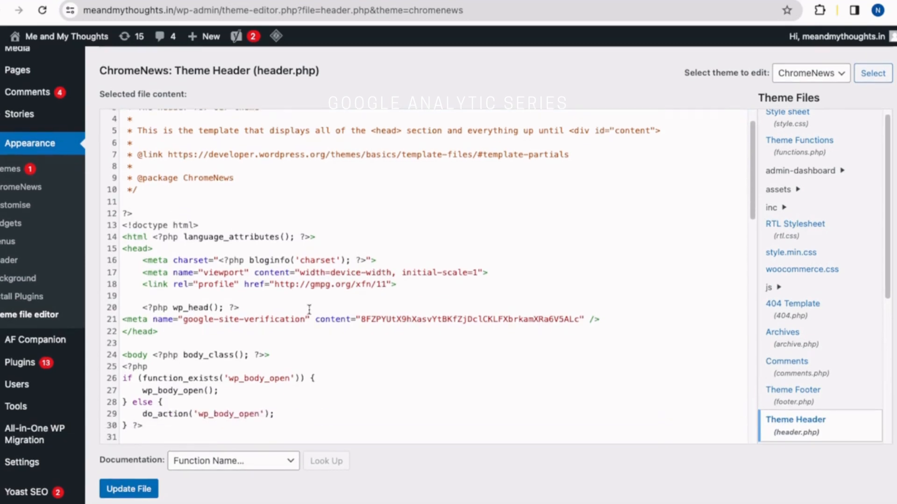
pyautogui.moveTo(156, 249); pyautogui.dragTo(127, 251)
pyautogui.click(157, 249)
pyautogui.click(159, 249)
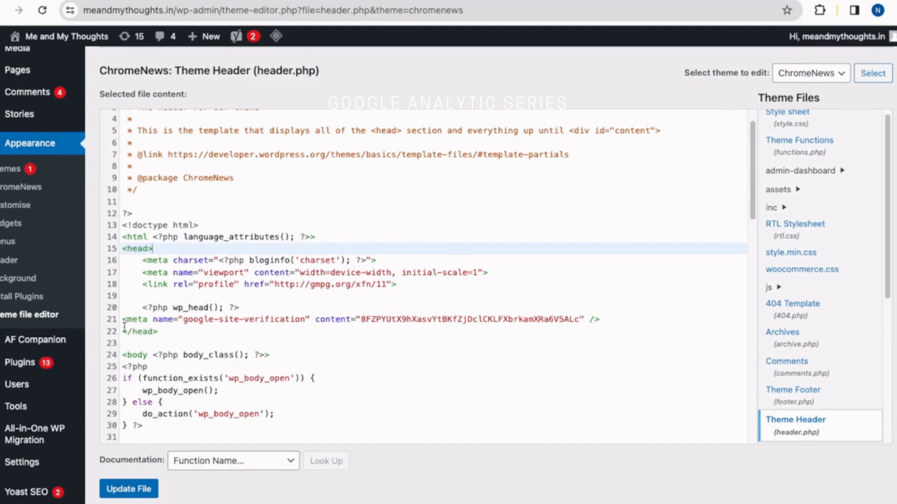
pyautogui.moveTo(123, 332); pyautogui.dragTo(159, 332)
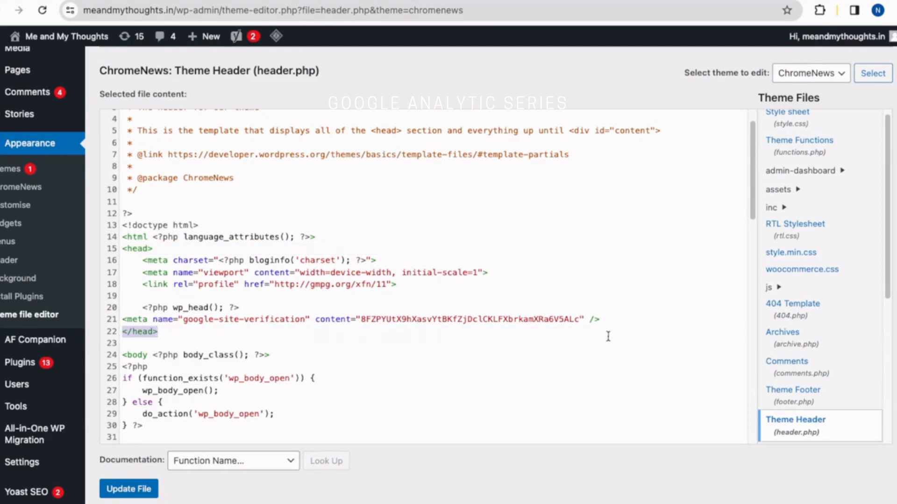
pyautogui.moveTo(599, 320); pyautogui.dragTo(124, 321)
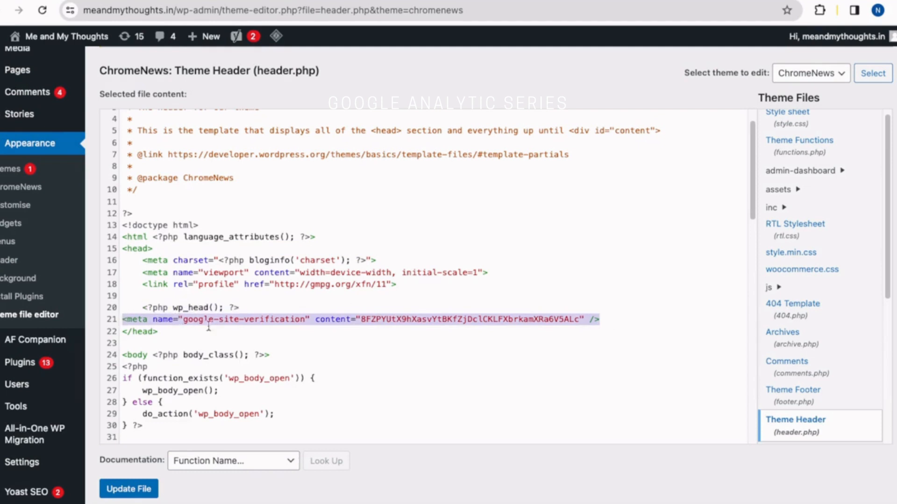
pyautogui.click(256, 308)
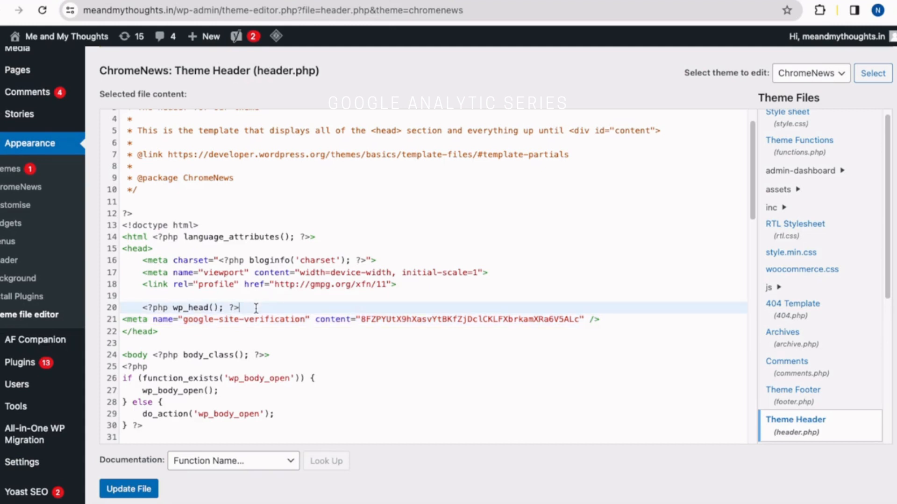
pyautogui.press('Return')
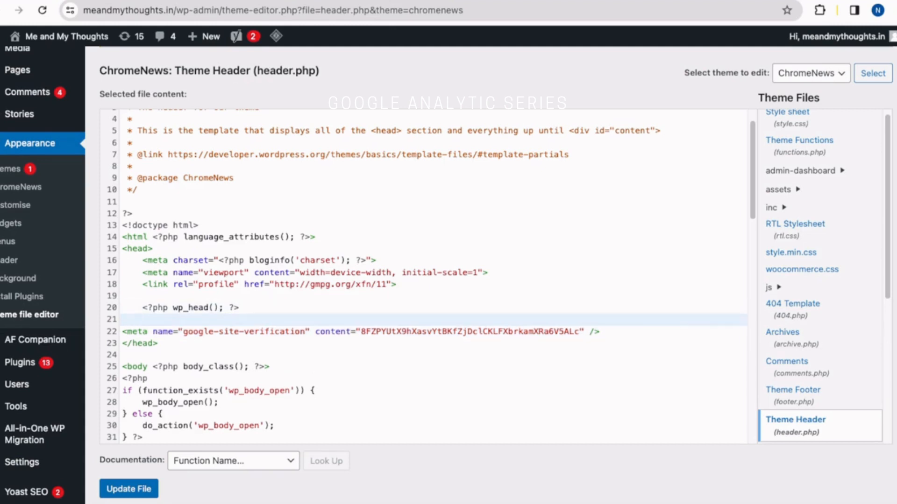
pyautogui.write('<!-- Google tag (gtag.js) --> <script async src="https://www.googletagmanager.com/gtag/js?id=G-M8Z3EZCP17"></script> <script>   window.dataLayer = window.dataLayer || [];   function gtag(){dataLayer.push(arguments);}   gtag(\'js\', new Date());    gtag(\'config\', \'G-M8Z3EZCP17\'); </script>')
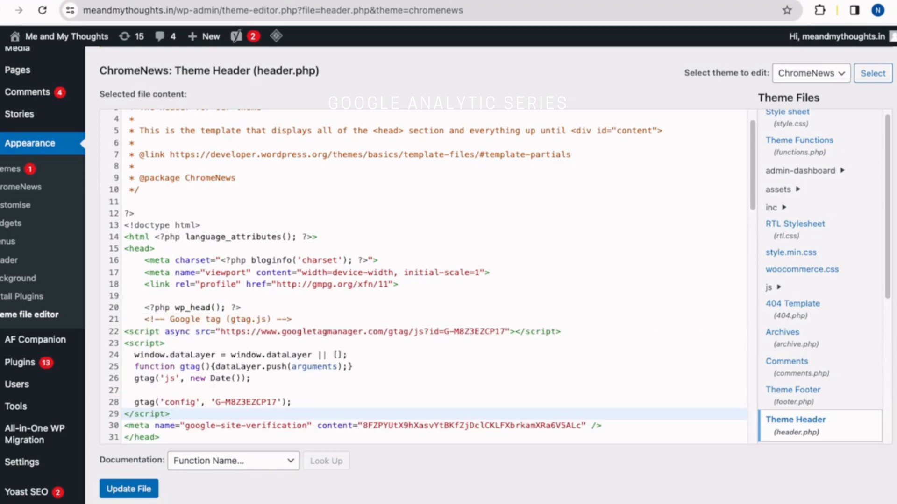
# Step: Check that the Google tag sits between the opening and closing head tags, and save the header.php changes
pyautogui.scroll(-1, 272, 353)
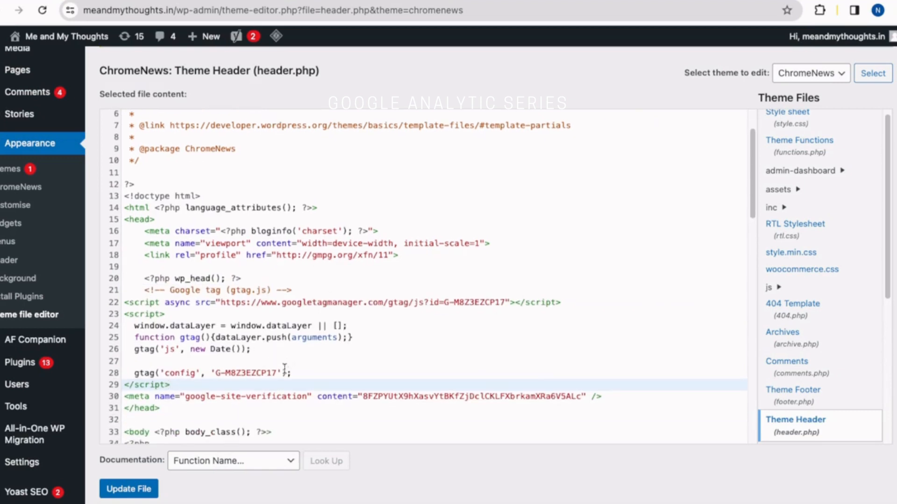
pyautogui.click(131, 409)
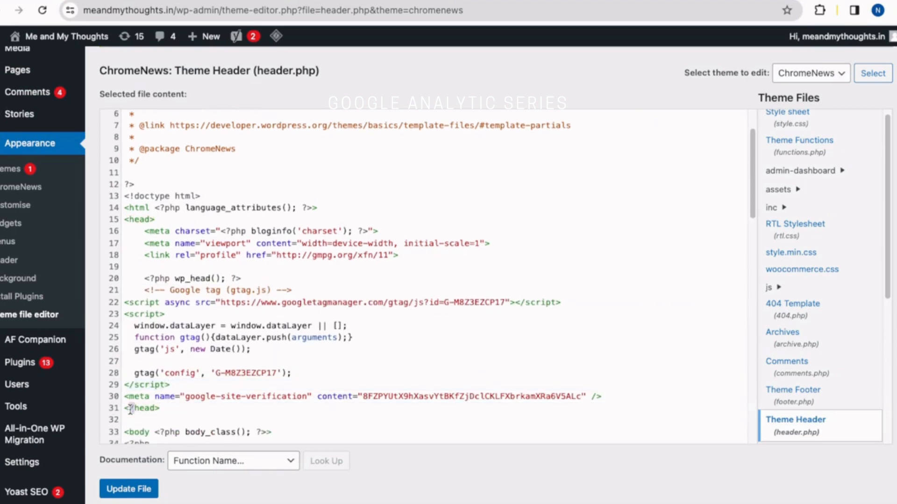
pyautogui.click(127, 410)
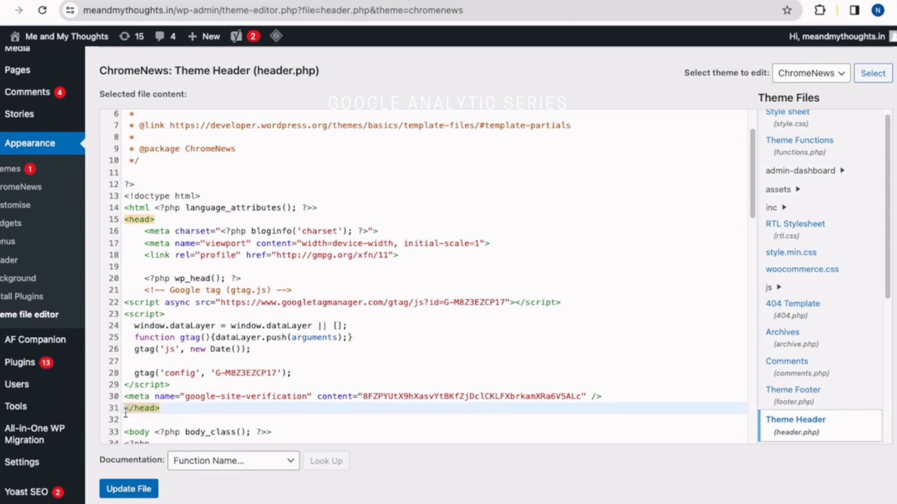
pyautogui.moveTo(125, 409); pyautogui.dragTo(160, 409)
pyautogui.moveTo(156, 220); pyautogui.dragTo(127, 221)
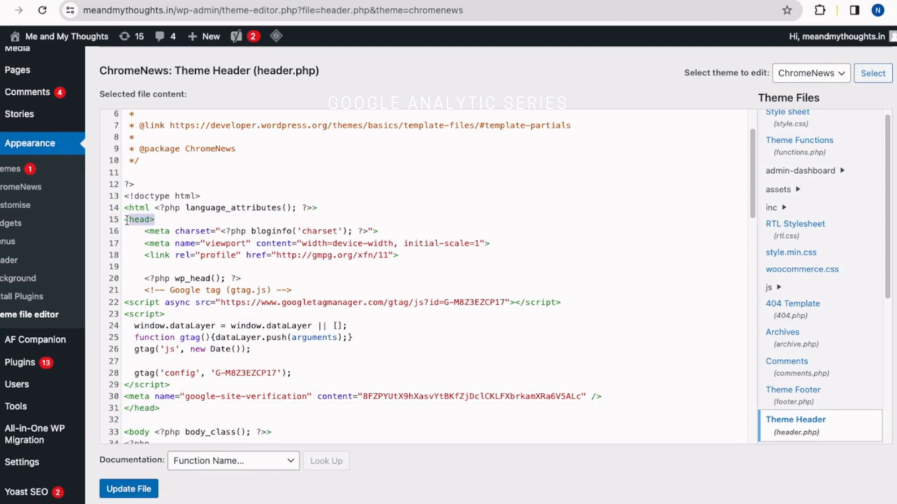
pyautogui.moveTo(163, 408); pyautogui.dragTo(126, 406)
pyautogui.click(156, 224)
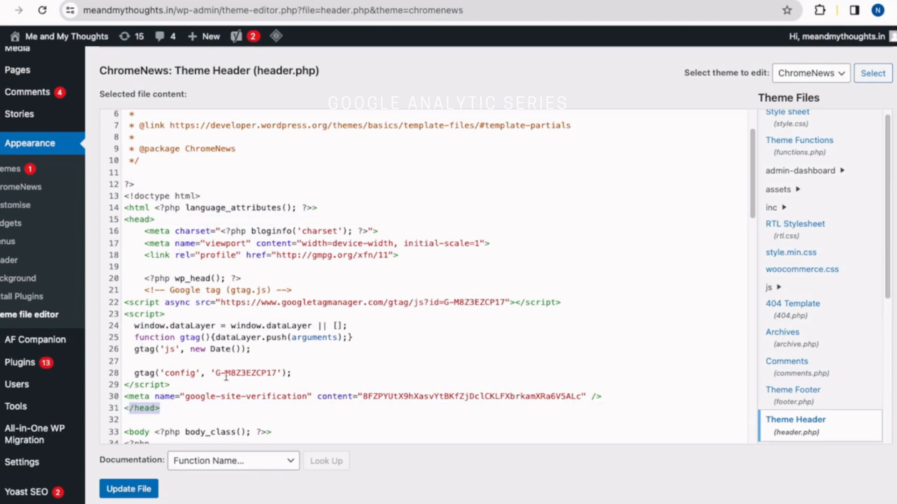
pyautogui.moveTo(604, 396); pyautogui.dragTo(124, 314)
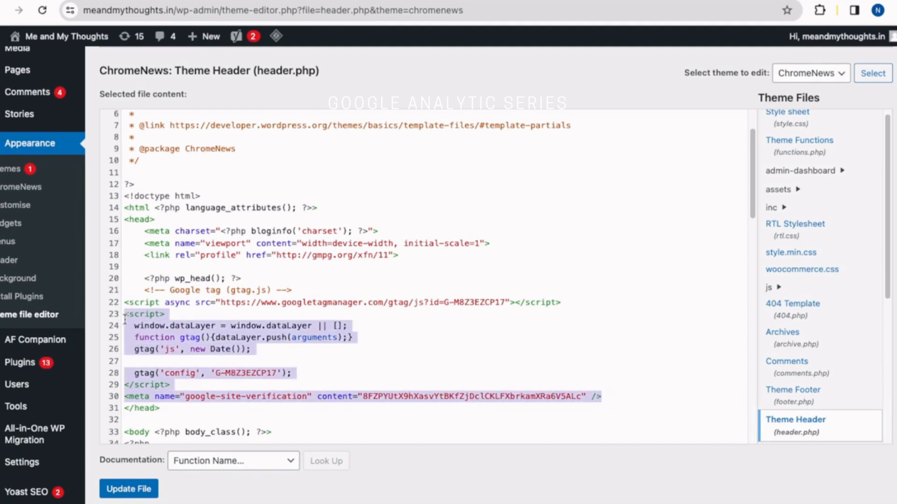
pyautogui.click(132, 491)
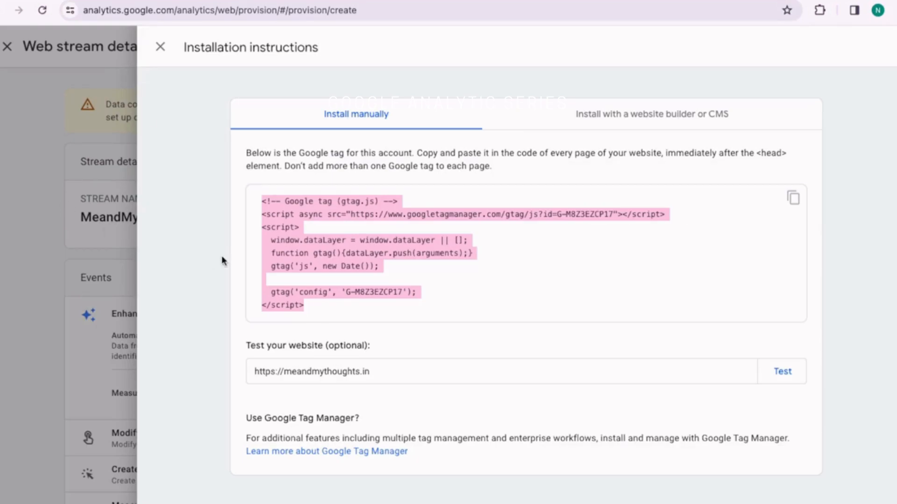
# Step: Close the installation instructions and web stream details in Google Analytics, and finish the data collection setup to reach the property's Home page
pyautogui.click(161, 47)
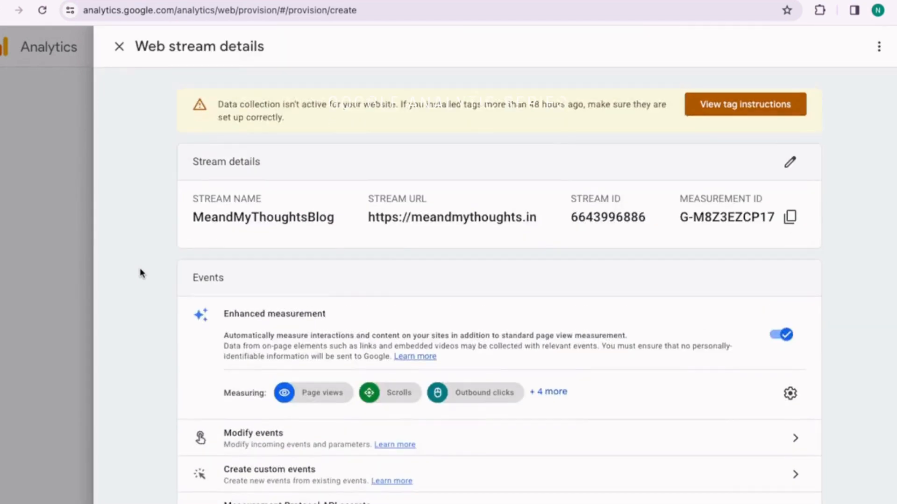
pyautogui.click(119, 47)
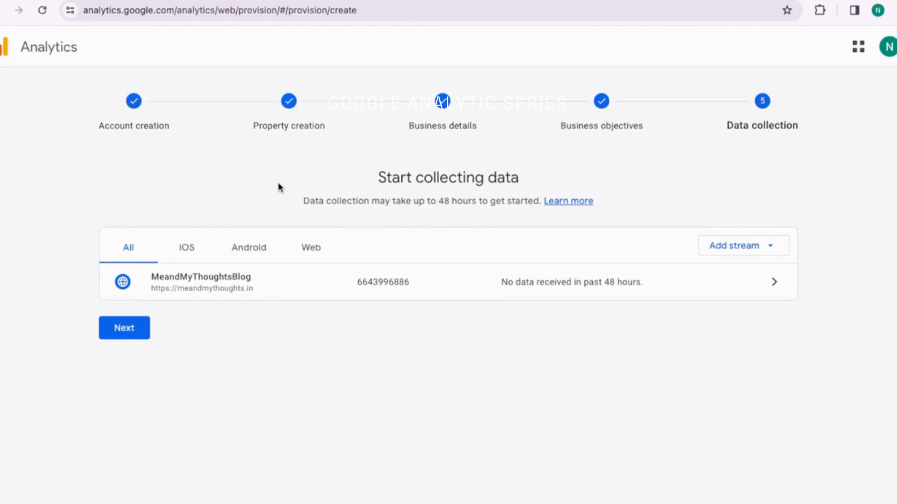
pyautogui.click(130, 337)
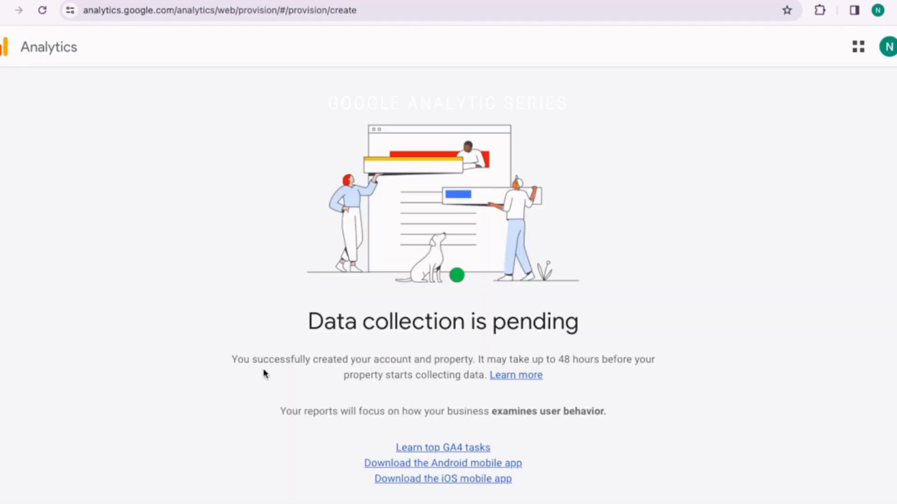
pyautogui.scroll(-1, 327, 420)
pyautogui.click(419, 496)
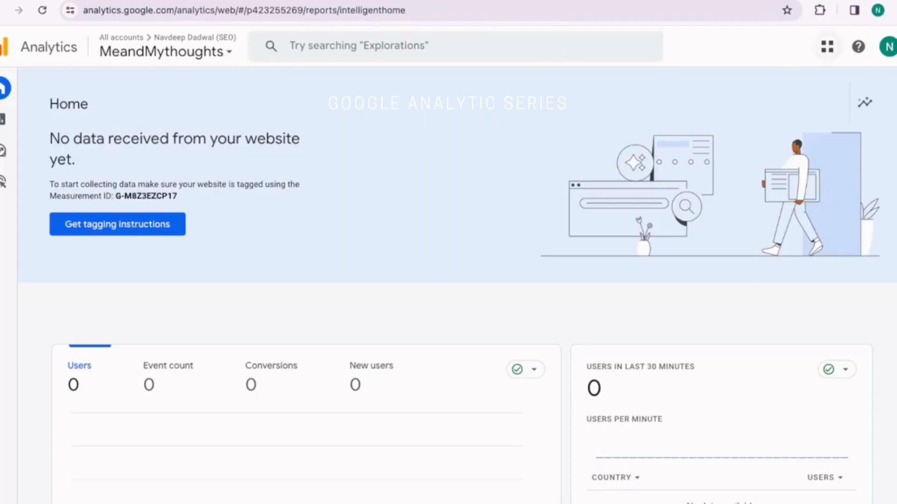
# Step: Examine the MeandMythoughts property's Home page, including the users overview, realtime card and getting-started section
pyautogui.scroll(-1, 273, 239)
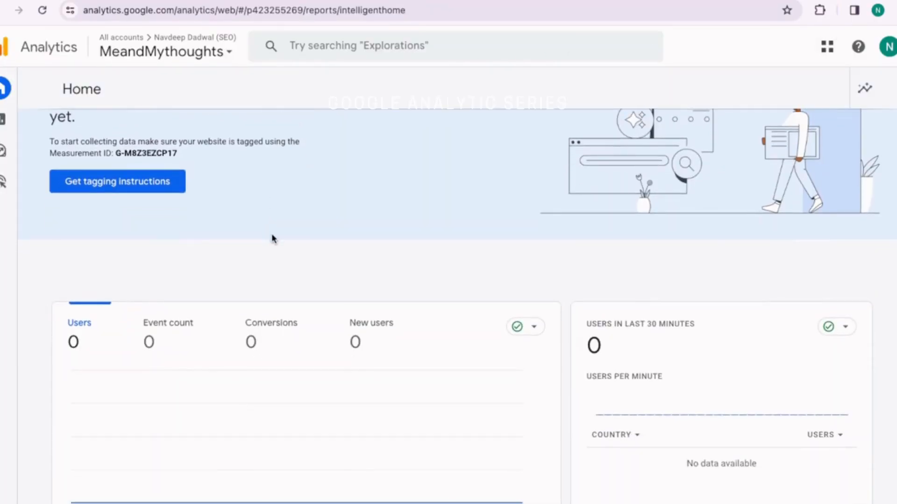
pyautogui.scroll(-1, 273, 239)
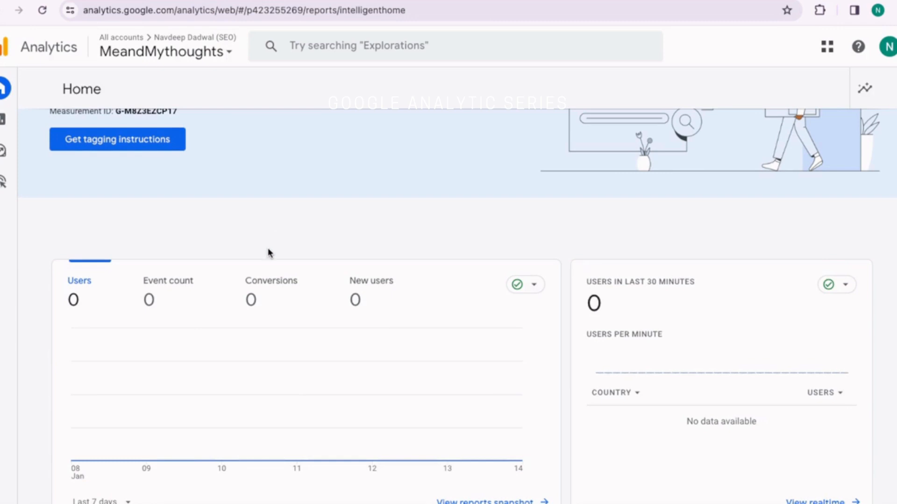
pyautogui.scroll(-1, 55, 333)
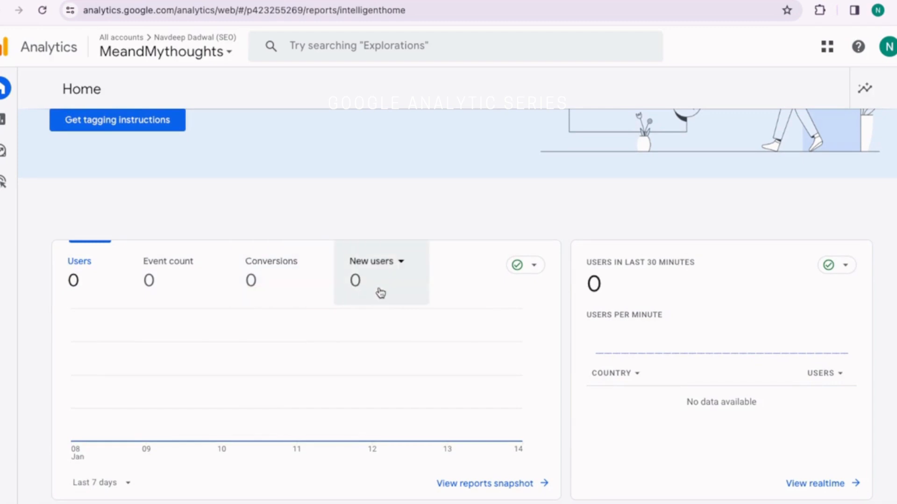
pyautogui.scroll(-2, 380, 292)
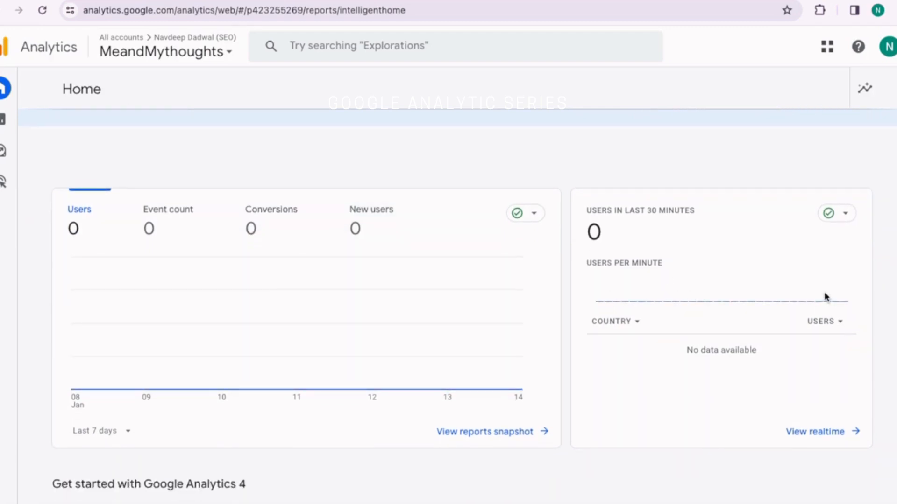
pyautogui.scroll(-5, 587, 409)
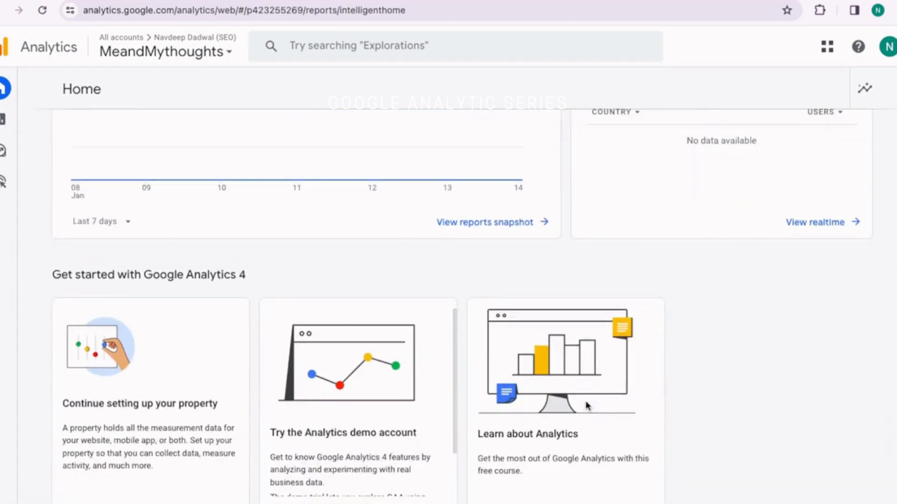
pyautogui.scroll(5, 492, 374)
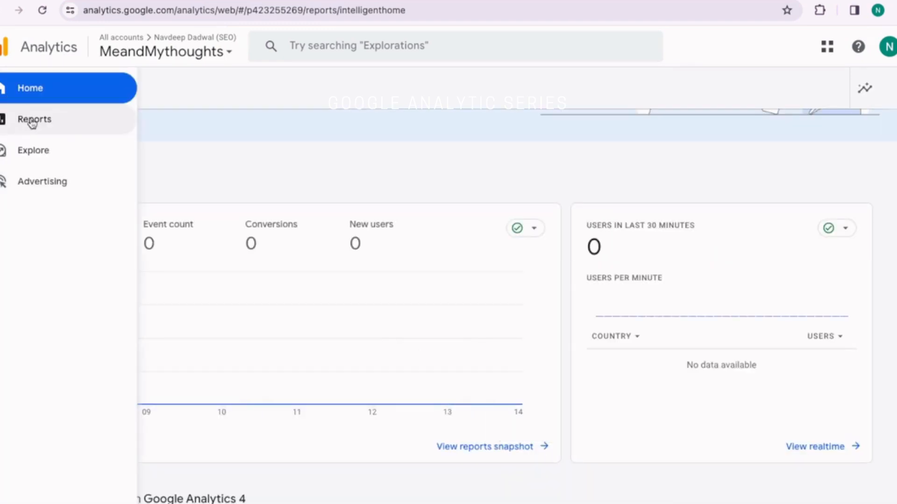
# Step: Open the Reports snapshot and examine its overview, Insights and Users by Country cards
pyautogui.click(32, 120)
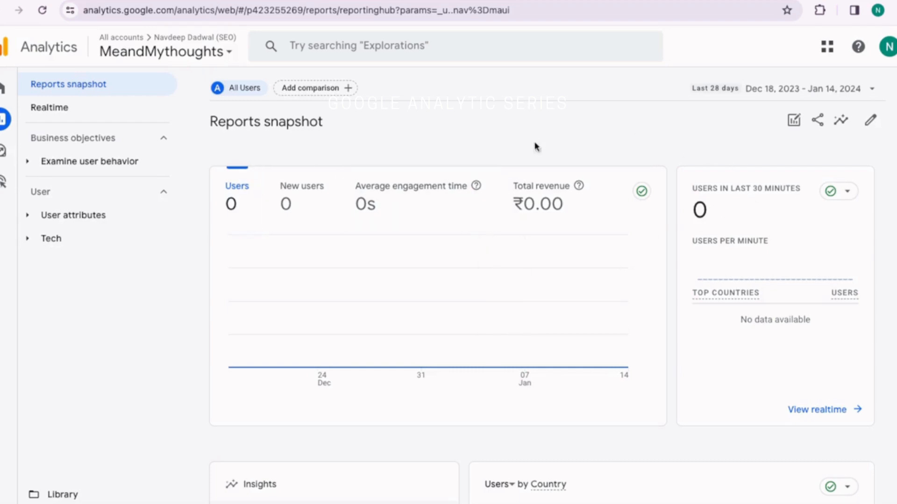
pyautogui.scroll(-5, 570, 414)
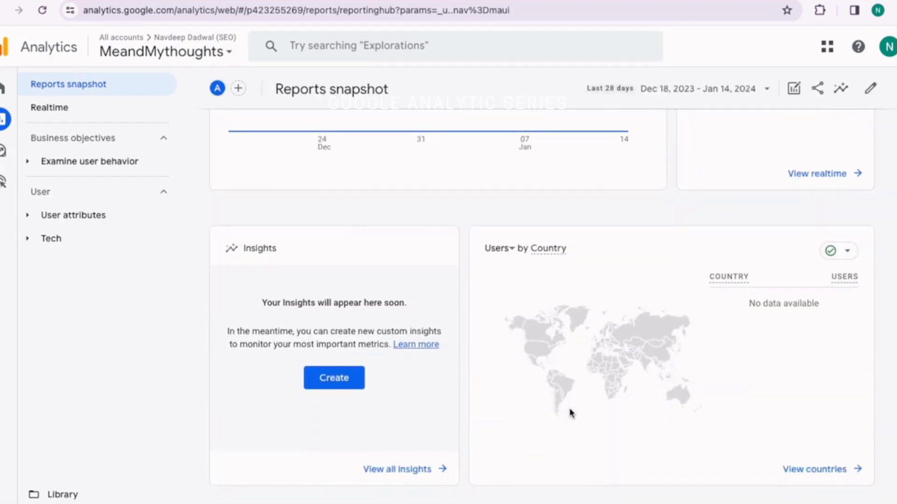
pyautogui.scroll(1, 570, 414)
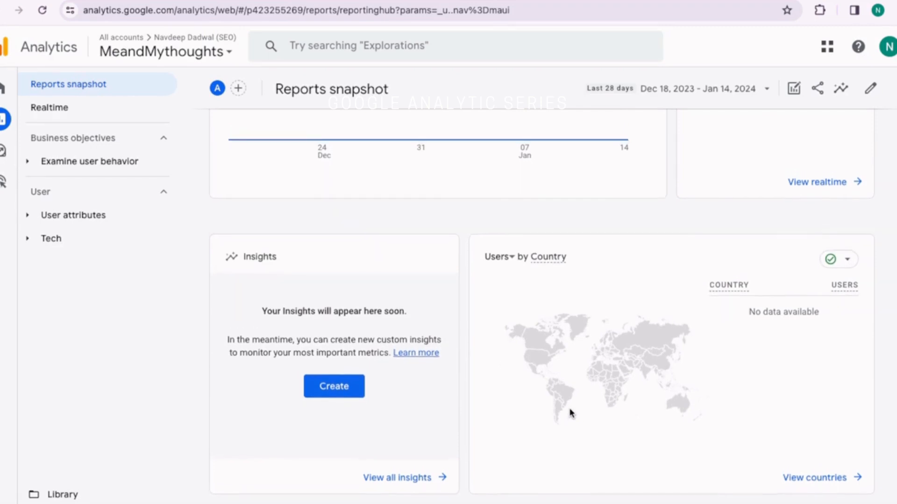
pyautogui.scroll(4, 570, 415)
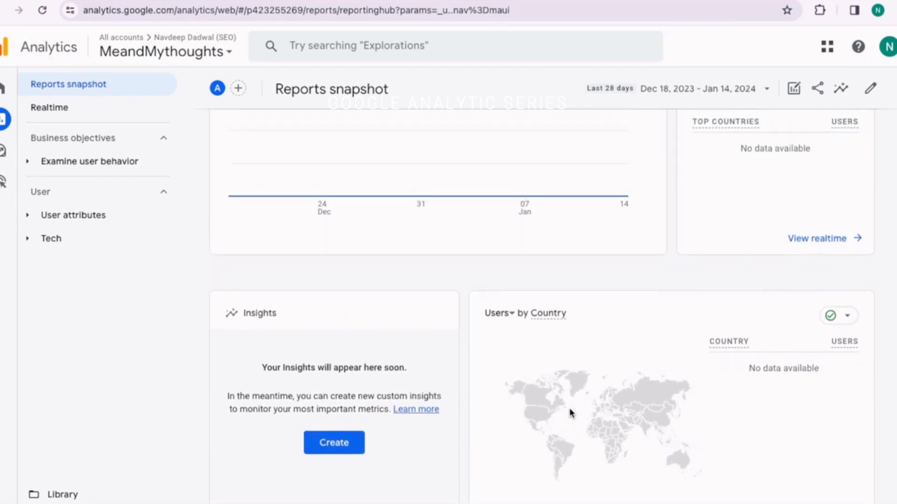